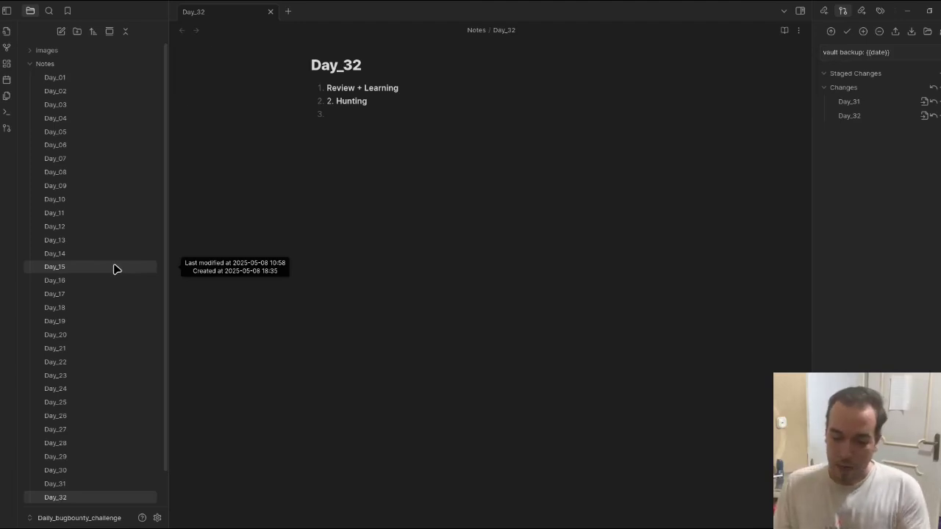
# Step: Open the Day_30 note and highlight 'Application', its title and 'mapping' while explaining
pyautogui.click(86, 474)
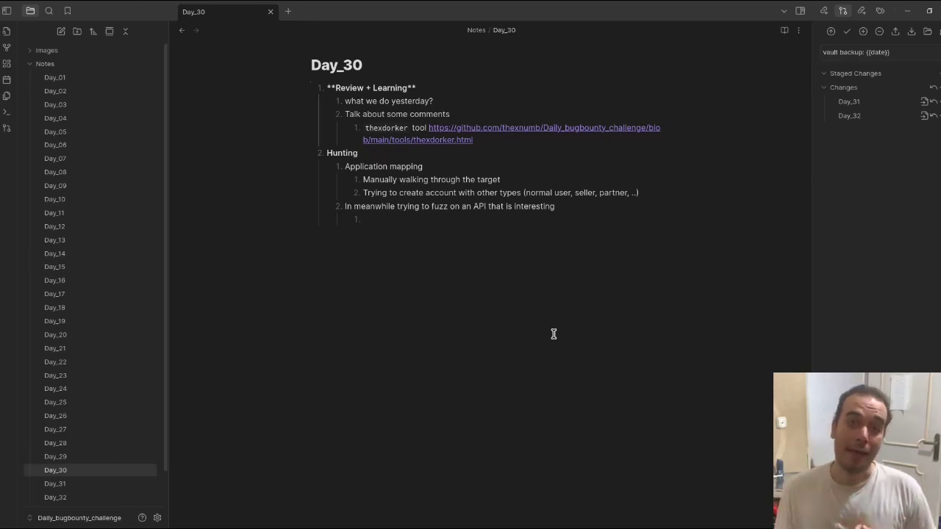
pyautogui.doubleClick(382, 167)
pyautogui.moveTo(363, 66); pyautogui.dragTo(308, 72)
pyautogui.click(396, 176)
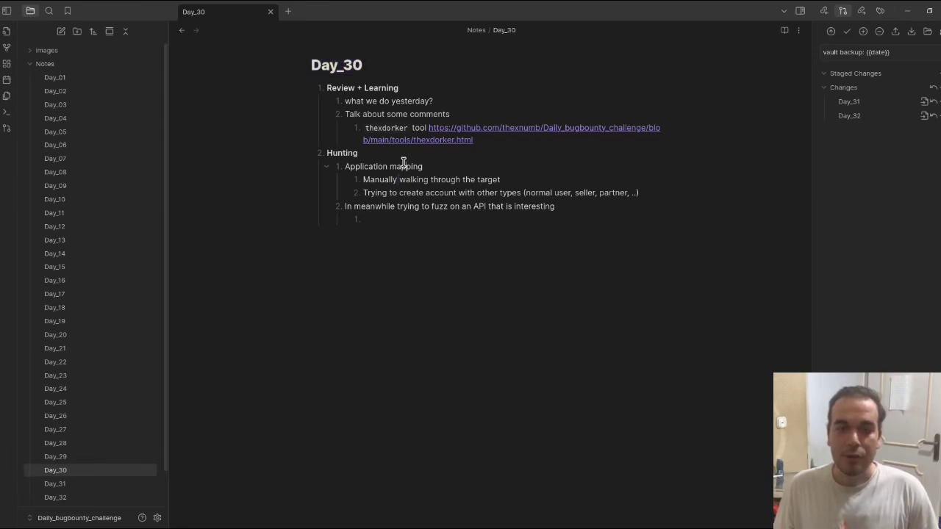
pyautogui.doubleClick(405, 166)
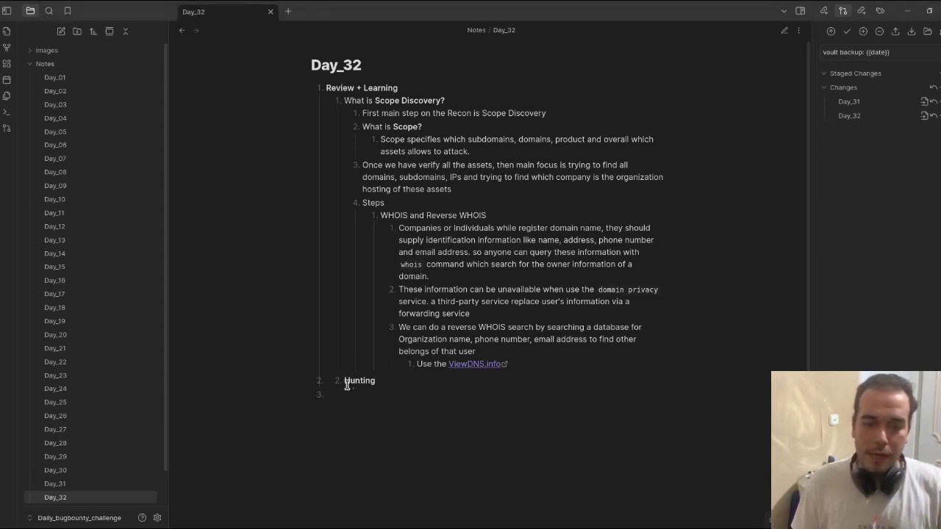
# Step: Bring the methodology vault window forward and open its README note
pyautogui.moveTo(325, 523)
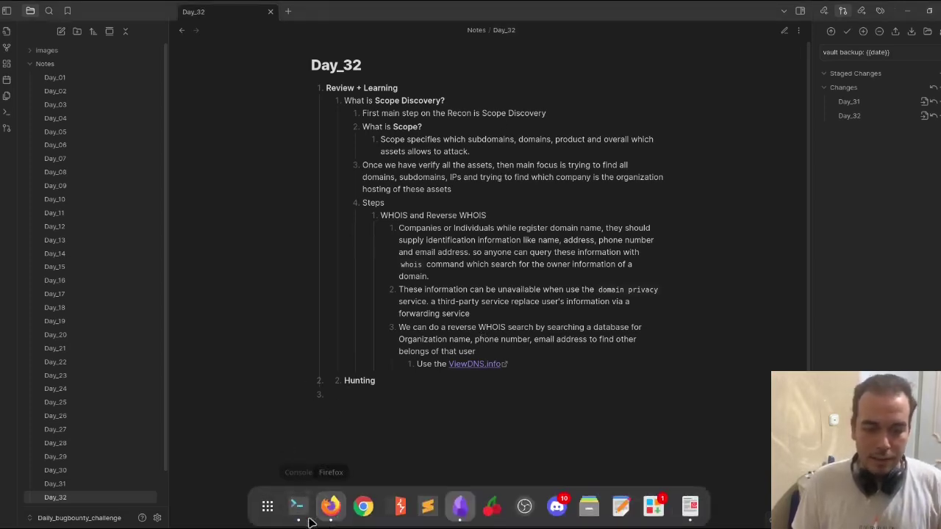
pyautogui.click(459, 506)
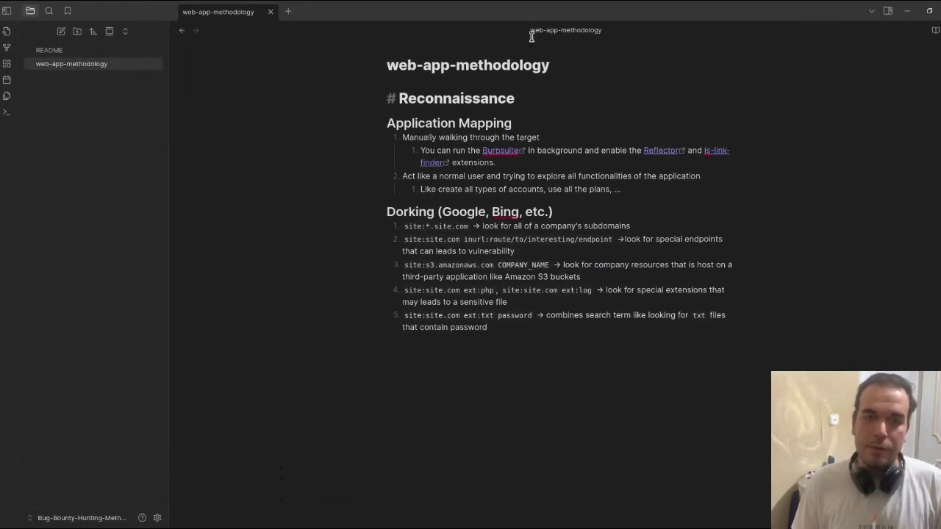
pyautogui.click(57, 50)
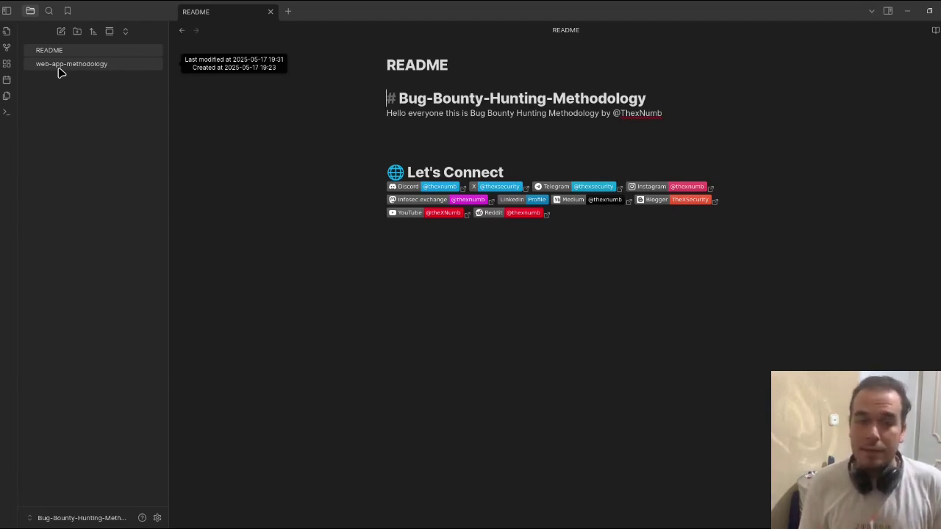
# Step: Open the web-app-methodology note with its Reconnaissance, Application Mapping and Dorking sections
pyautogui.click(94, 65)
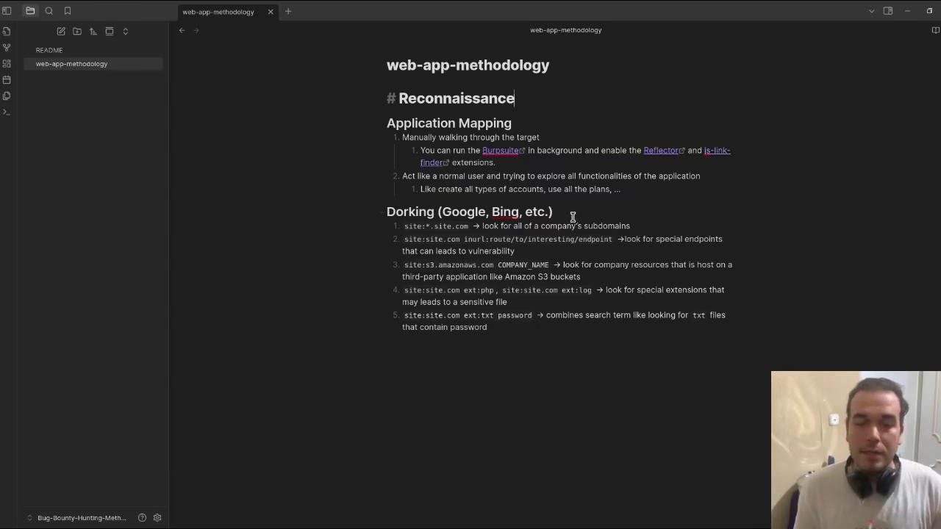
# Step: Highlight the Dorking heading, then its five search-query list items, while explaining them
pyautogui.tripleClick(387, 214)
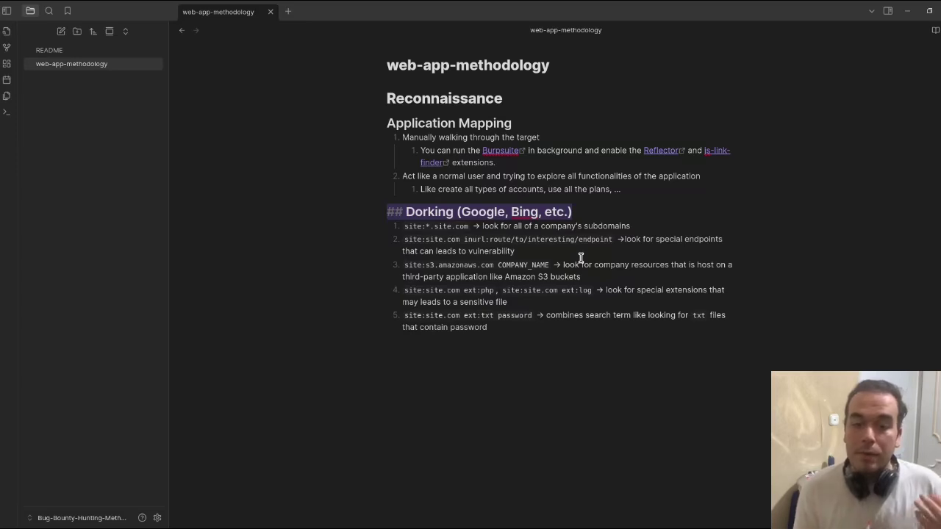
pyautogui.click(502, 328)
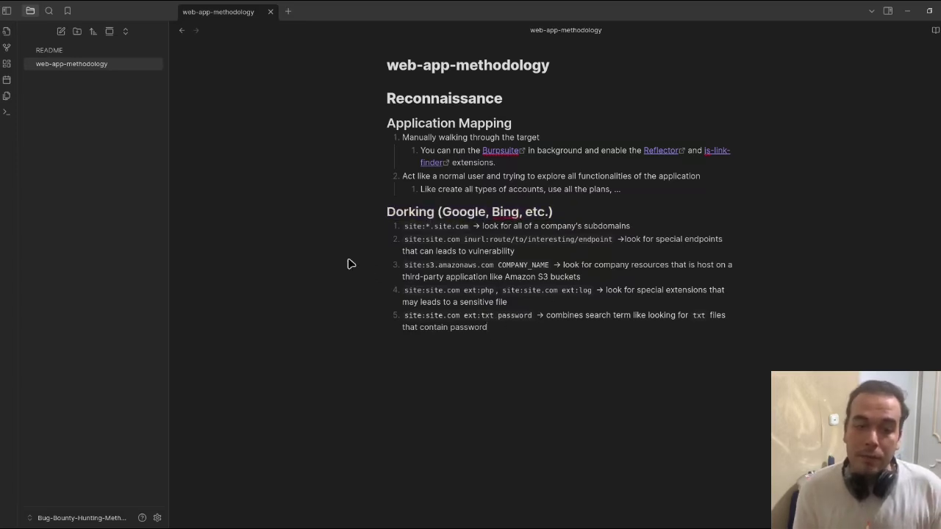
pyautogui.moveTo(515, 326); pyautogui.dragTo(374, 236)
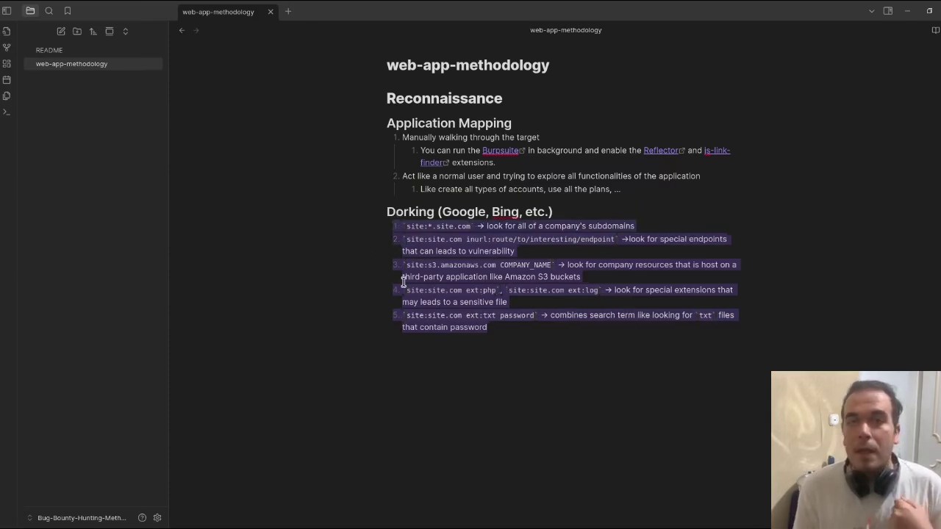
pyautogui.click(504, 323)
pyautogui.moveTo(504, 324); pyautogui.dragTo(308, 232)
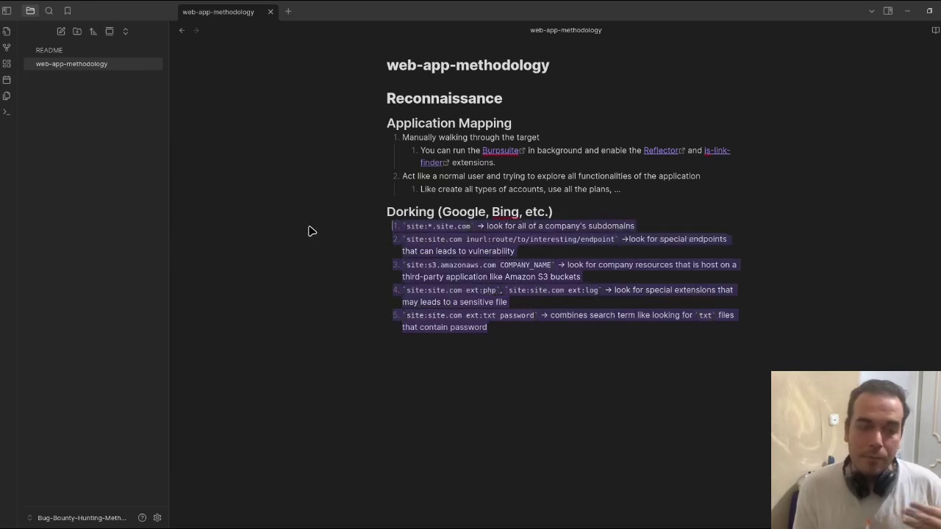
pyautogui.click(910, 15)
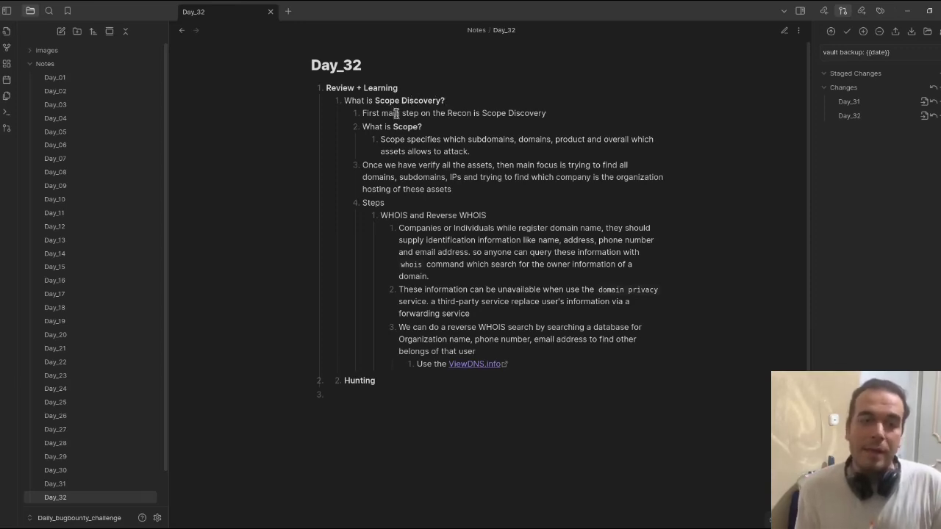
pyautogui.moveTo(380, 100); pyautogui.dragTo(450, 100)
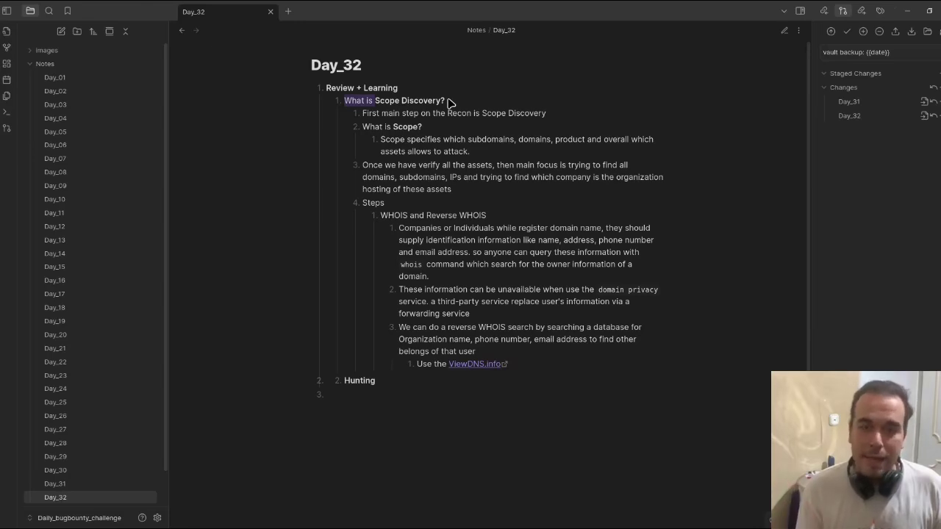
# Step: Clear the 'What is' highlight in the Day_32 note
pyautogui.click(377, 100)
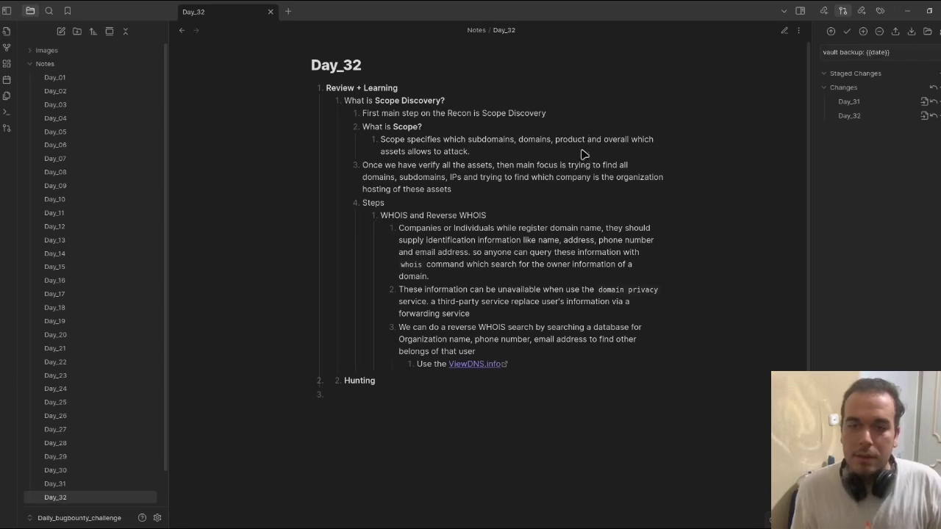
# Step: Switch Day_32 to editing mode and make 'product' plural in the Scope line
pyautogui.click(783, 31)
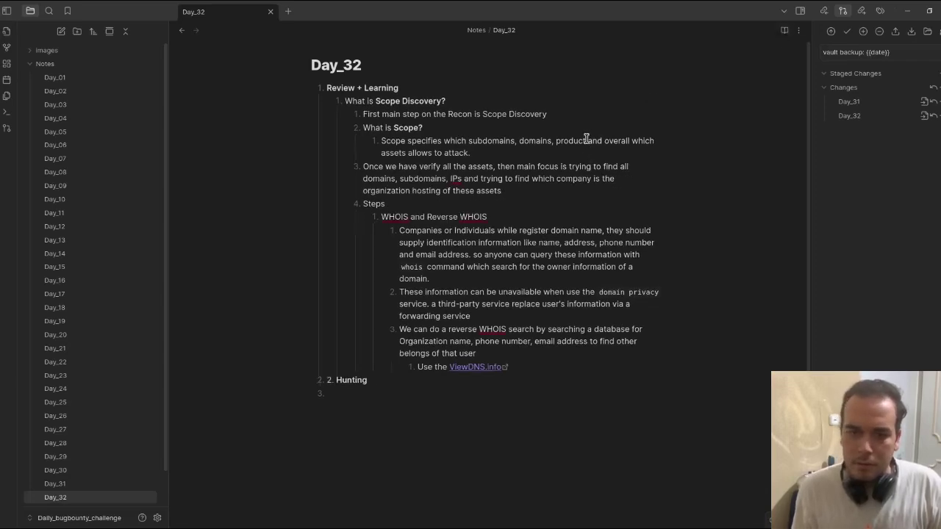
pyautogui.click(586, 140)
pyautogui.write('s')
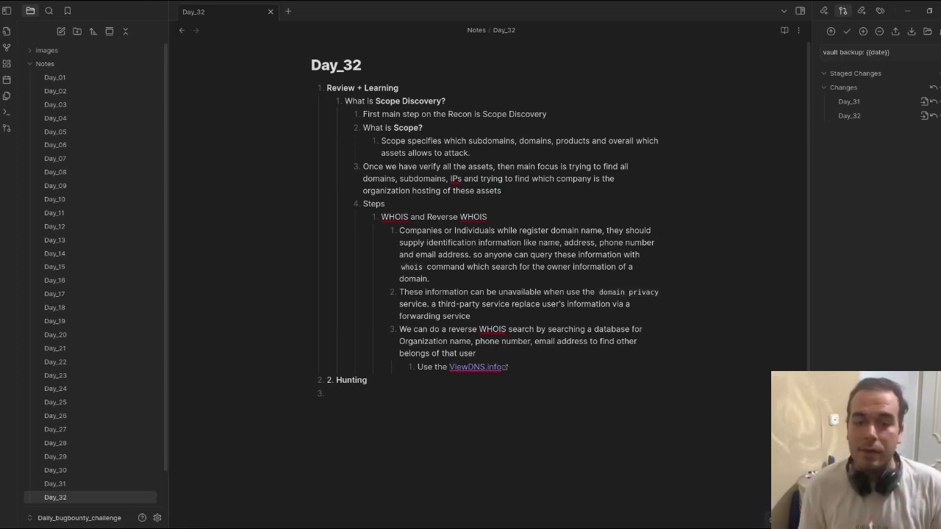
# Step: Change 'owner information' to 'owner's information' in the whois bullet
pyautogui.click(570, 267)
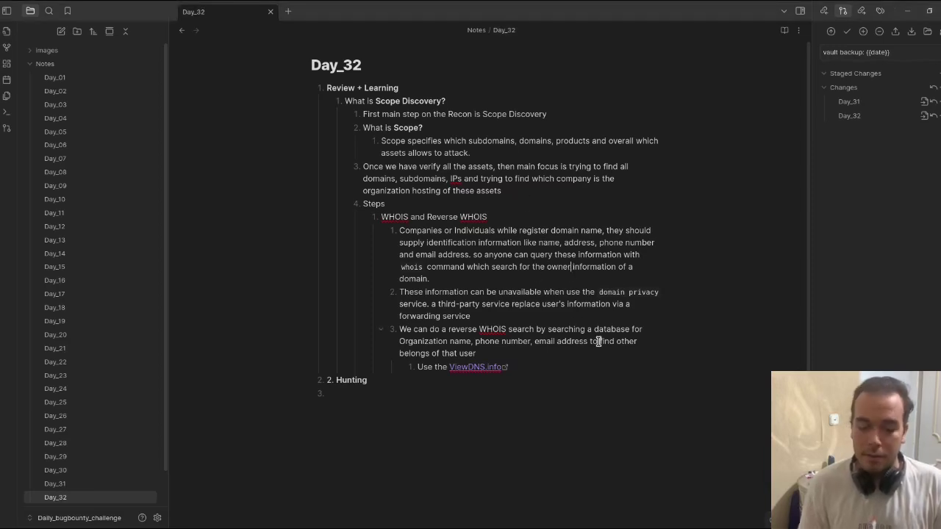
pyautogui.write("'s")
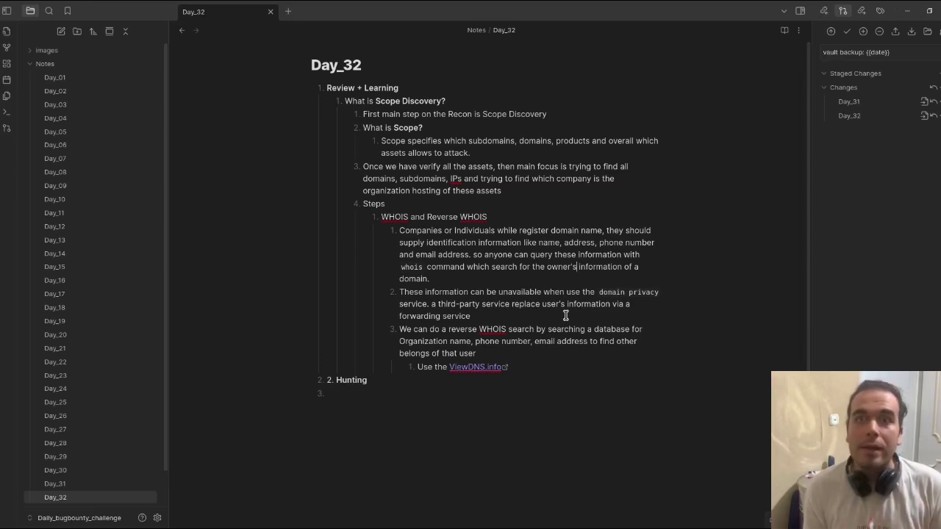
# Step: Indent the empty line under 2. Hunting into a sub-item
pyautogui.click(420, 269)
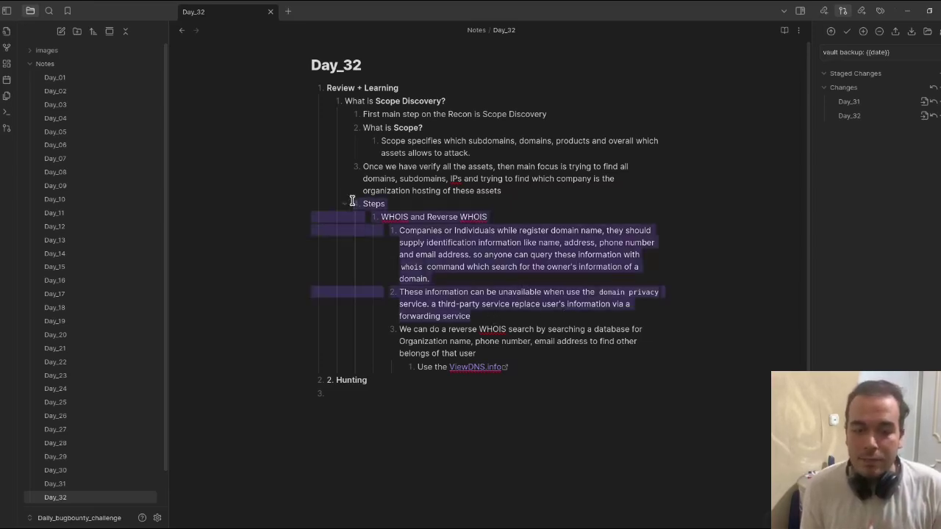
pyautogui.click(373, 397)
pyautogui.press('Tab')
pyautogui.click(369, 382)
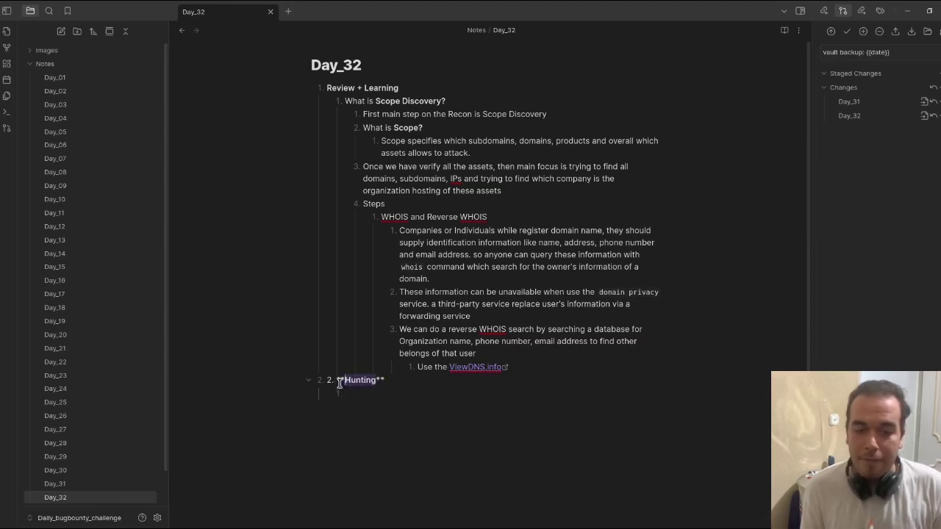
pyautogui.click(354, 400)
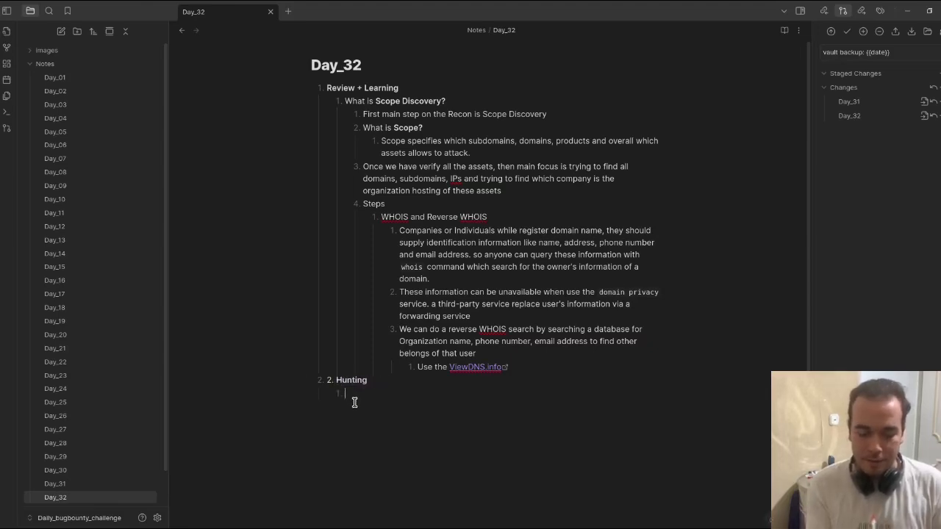
# Step: Type 'doing the `whois` and `reverse whois`', formatting both terms as inline code
pyautogui.write('doing t')
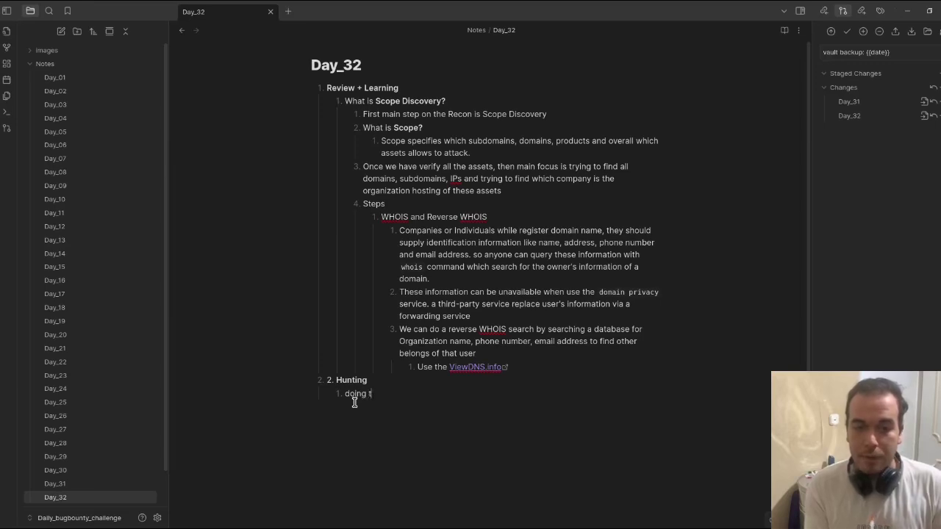
pyautogui.write('he W')
pyautogui.press('BackSpace')
pyautogui.write('`whois')
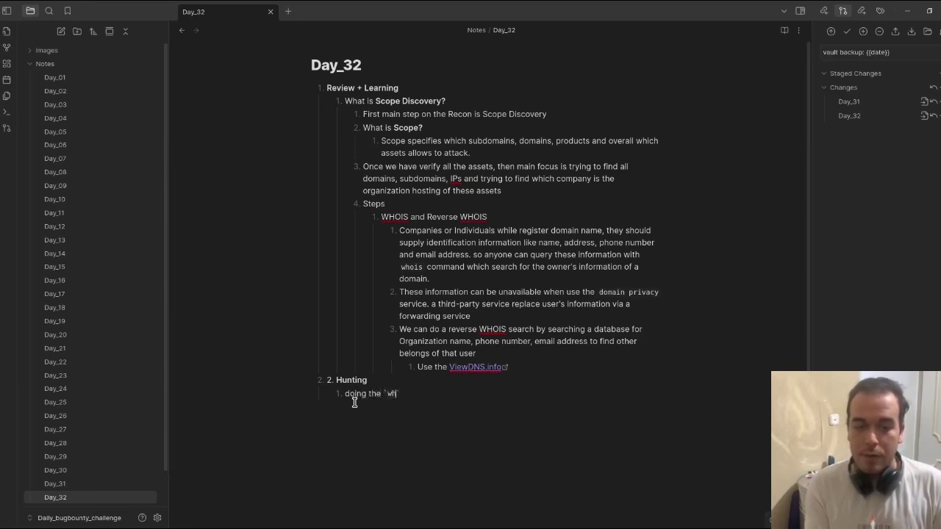
pyautogui.write('` amd')
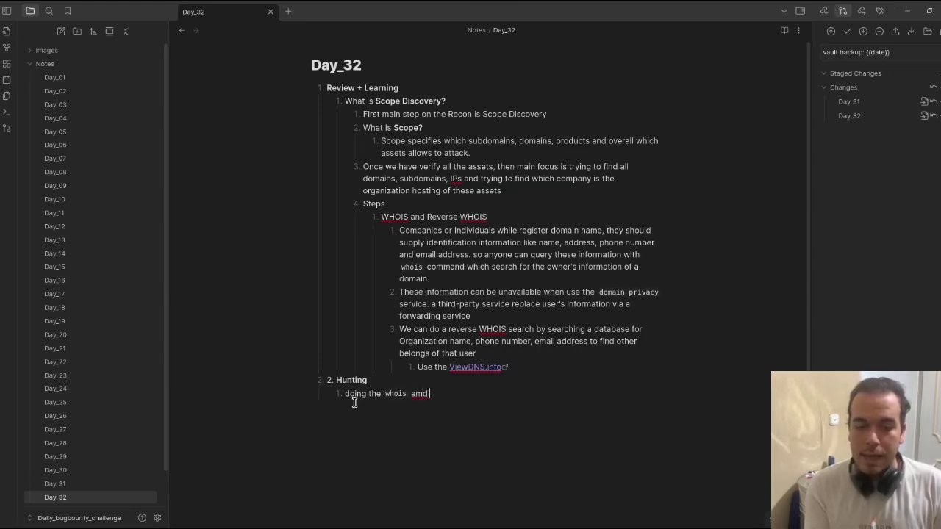
pyautogui.press('BackSpace')
pyautogui.press('BackSpace')
pyautogui.write('nd ')
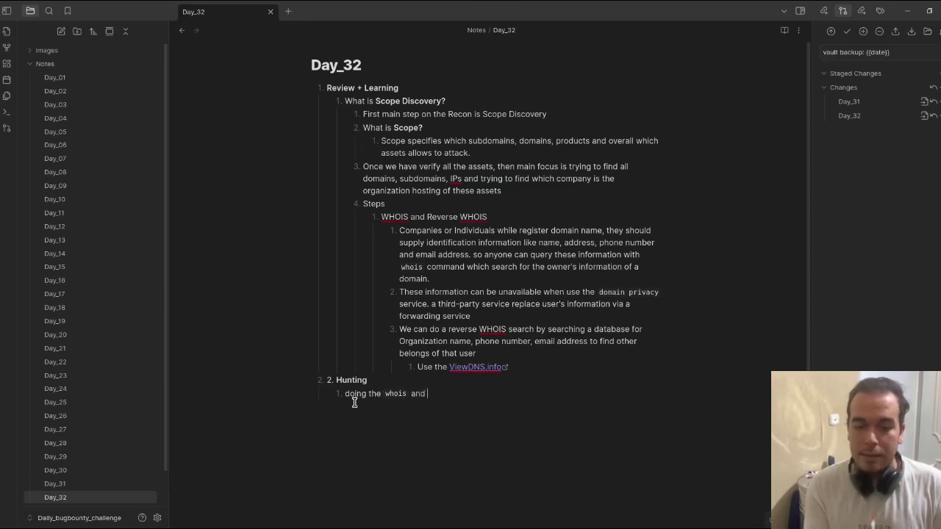
pyautogui.write('`reverse')
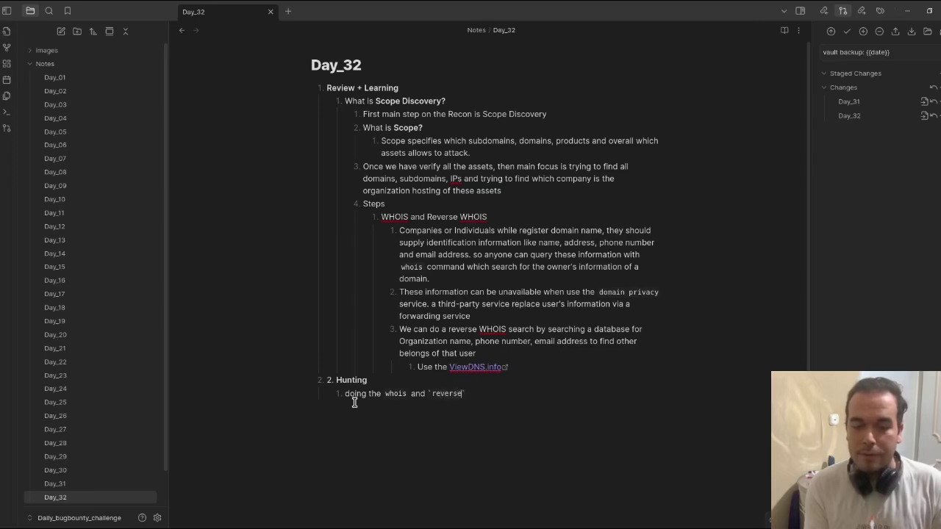
pyautogui.write(' wh')
pyautogui.press('BackSpace')
pyautogui.press('BackSpace')
pyautogui.write('who')
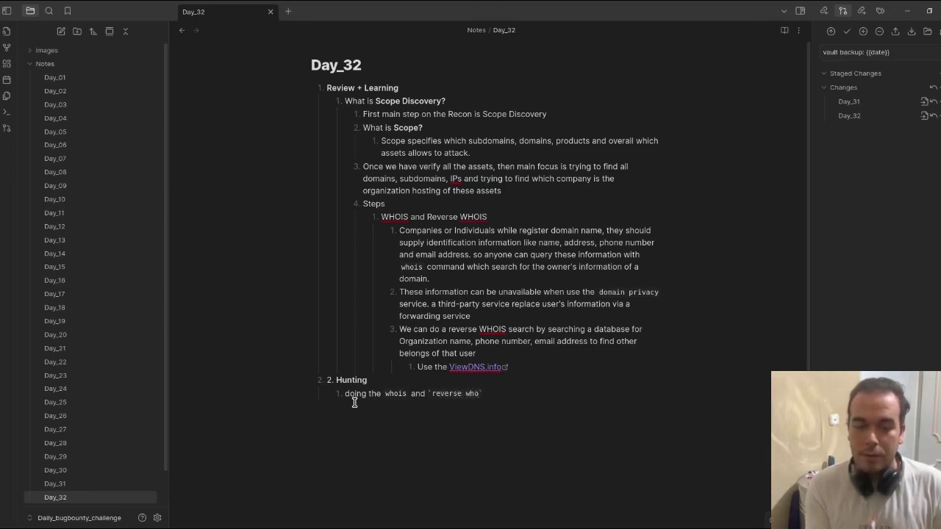
pyautogui.write('is')
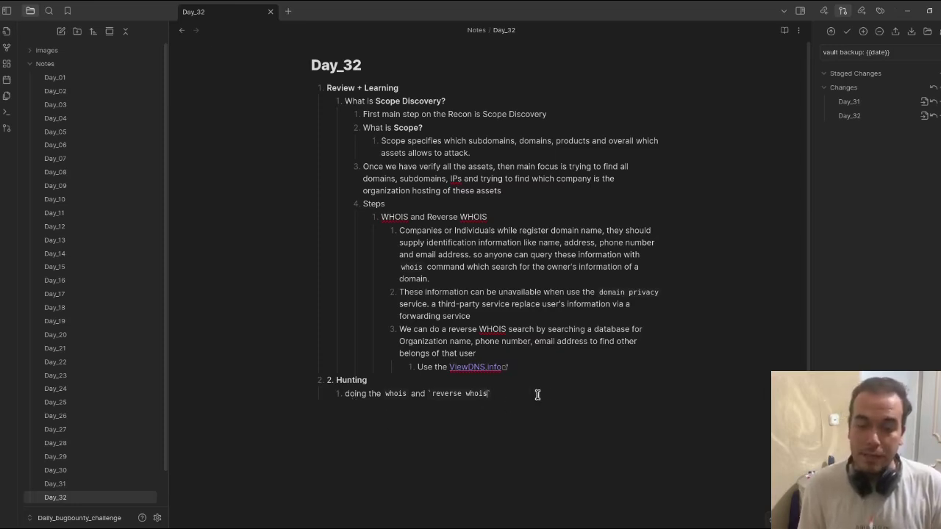
# Step: Copy thuisbezorgd.nl from the Thuisbezorgd tab's address into the ViewDNS WHOIS lookup field
pyautogui.moveTo(490, 525)
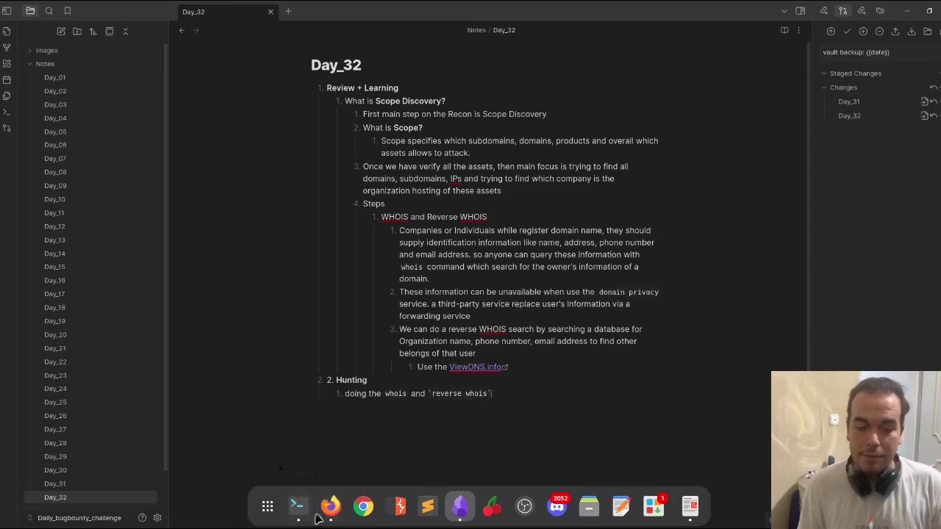
pyautogui.click(330, 508)
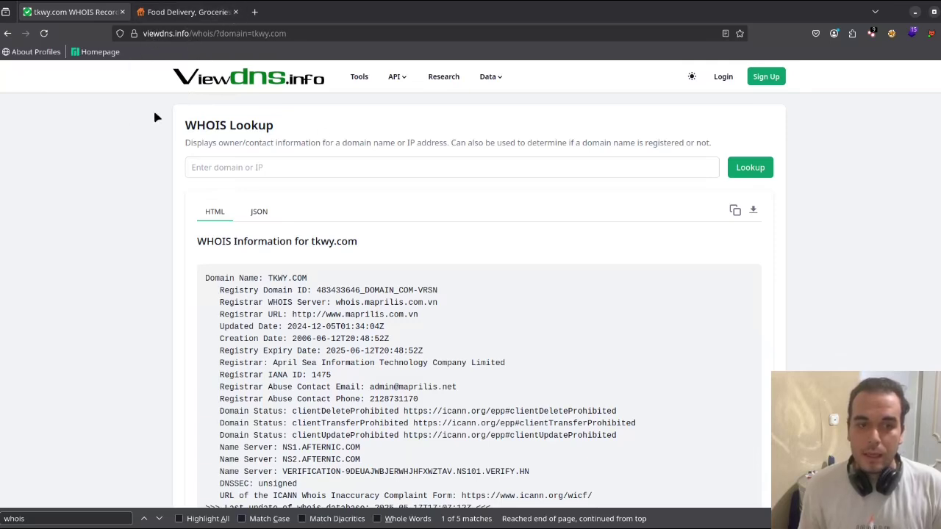
pyautogui.click(263, 167)
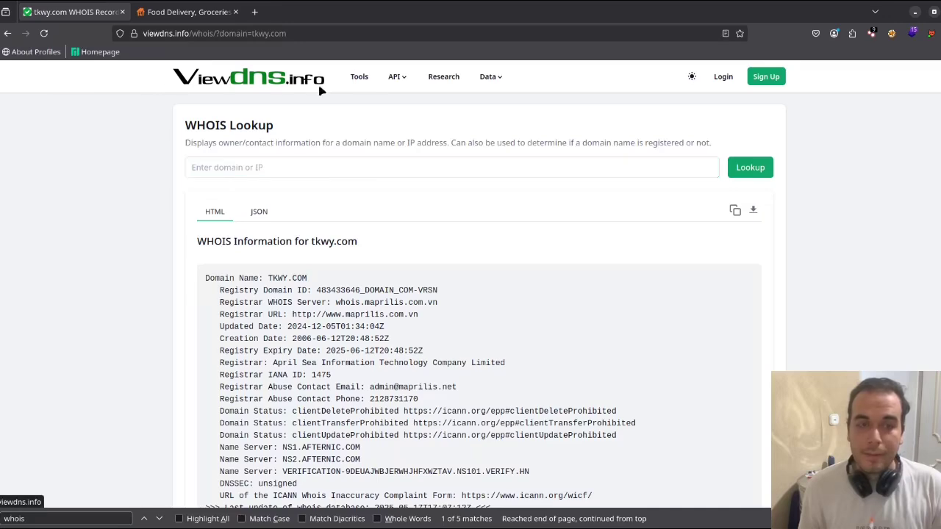
pyautogui.click(185, 11)
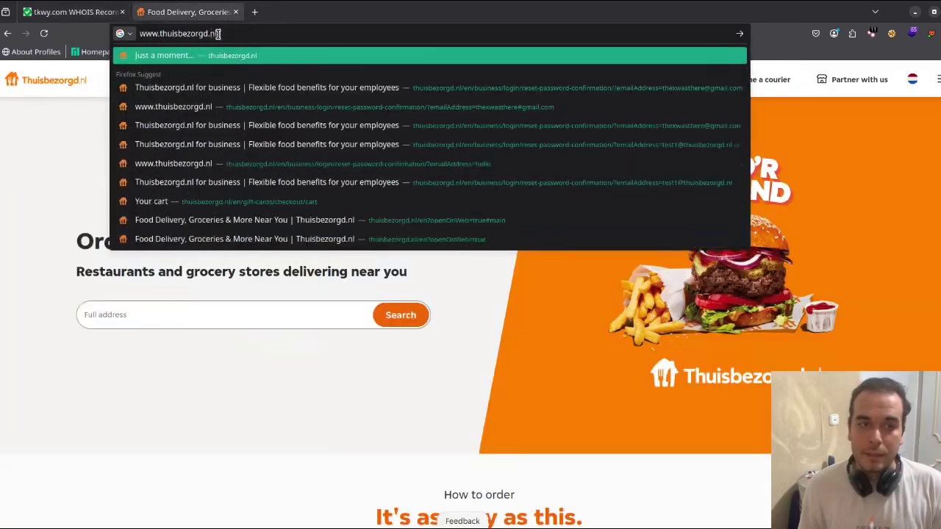
pyautogui.moveTo(219, 33)
pyautogui.mouseDown()
pyautogui.moveTo(160, 33)
pyautogui.moveTo(217, 34)
pyautogui.mouseUp()
pyautogui.hotkey('ctrl', 'c')
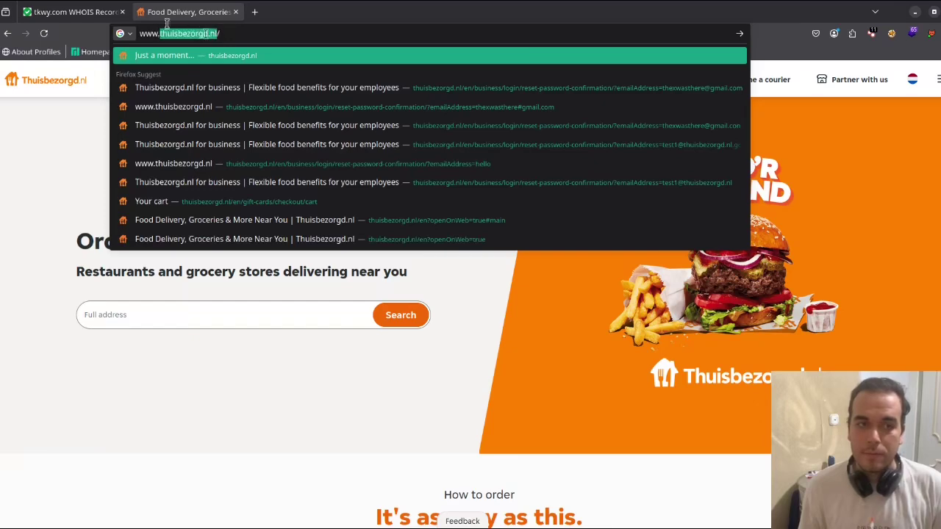
pyautogui.click(89, 14)
pyautogui.click(351, 167)
pyautogui.hotkey('ctrl', 'v')
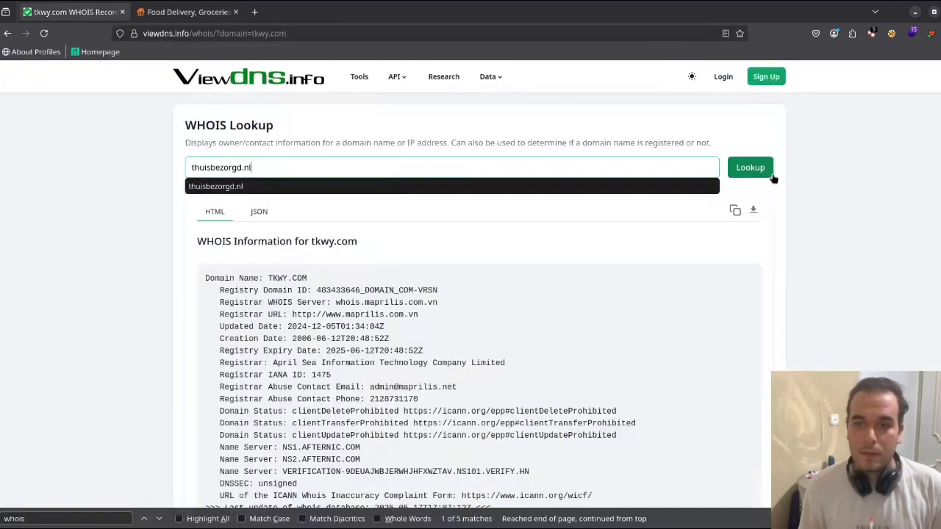
# Step: Run the WHOIS lookup for thuisbezorgd.nl and scroll through its record
pyautogui.click(751, 172)
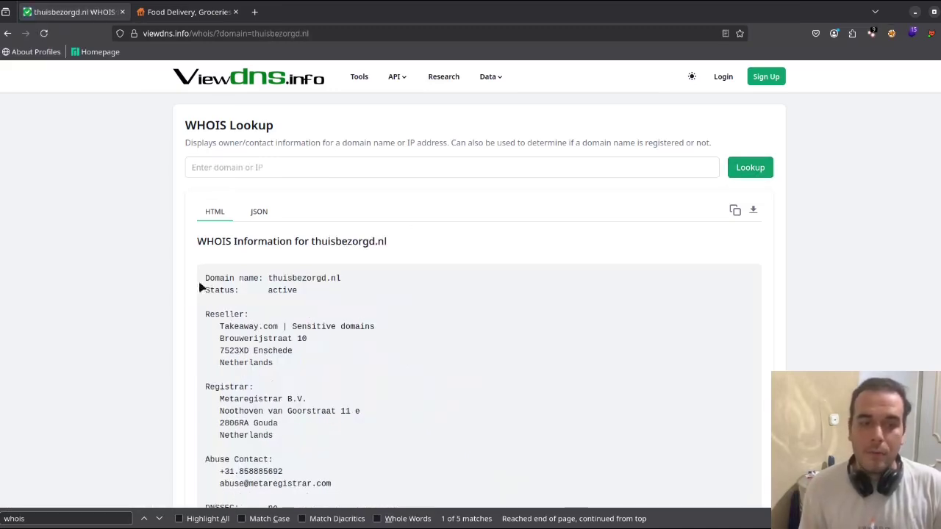
pyautogui.scroll(-2, 235, 220)
pyautogui.moveTo(197, 179); pyautogui.dragTo(390, 185)
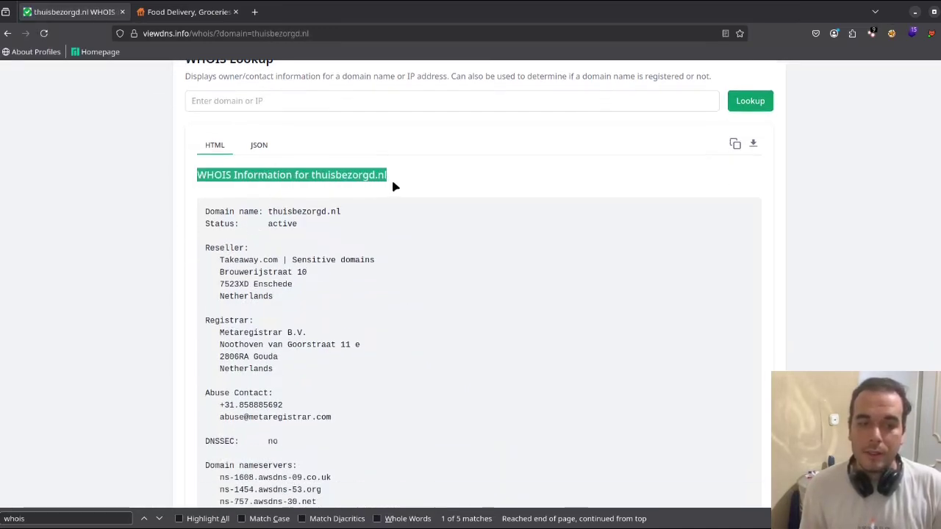
pyautogui.scroll(-3, 391, 187)
pyautogui.scroll(-4, 391, 189)
pyautogui.scroll(3, 393, 189)
pyautogui.scroll(2, 252, 260)
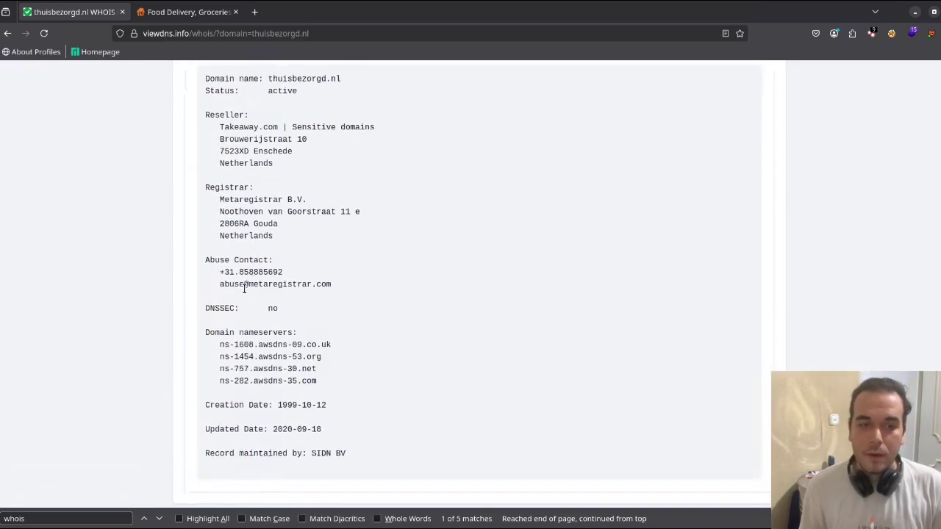
# Step: Select the reseller domain Takeaway.com in the thuisbezorgd.nl WHOIS record
pyautogui.moveTo(332, 283); pyautogui.dragTo(214, 284)
pyautogui.scroll(2, 226, 270)
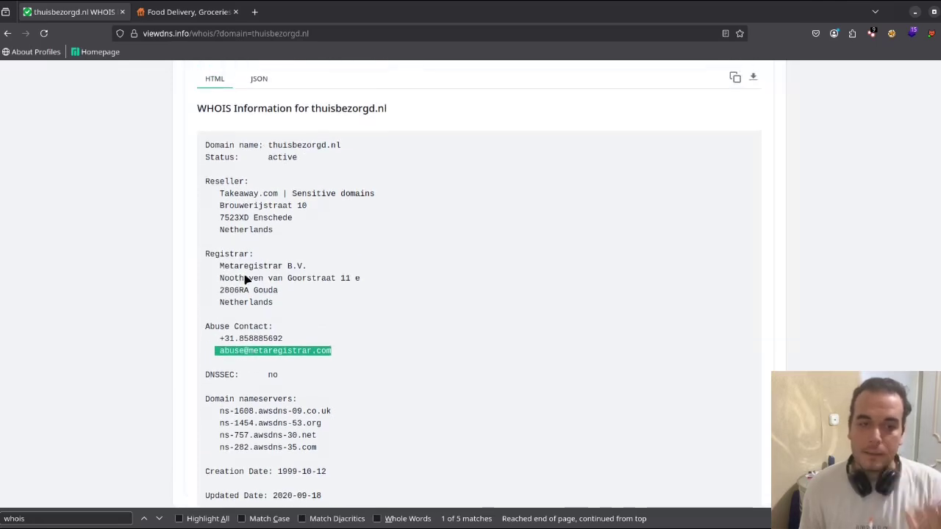
pyautogui.scroll(4, 377, 282)
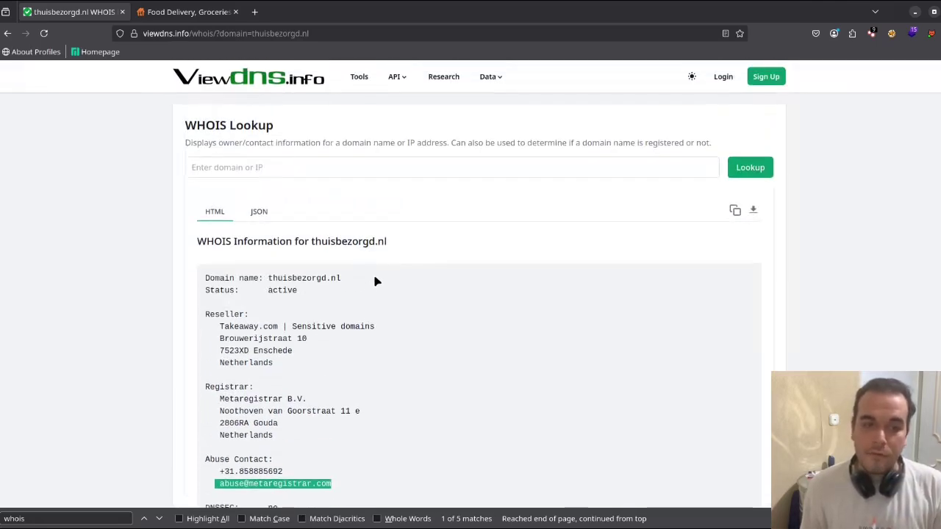
pyautogui.click(277, 327)
pyautogui.moveTo(277, 327); pyautogui.dragTo(220, 327)
pyautogui.hotkey('ctrl', 'c')
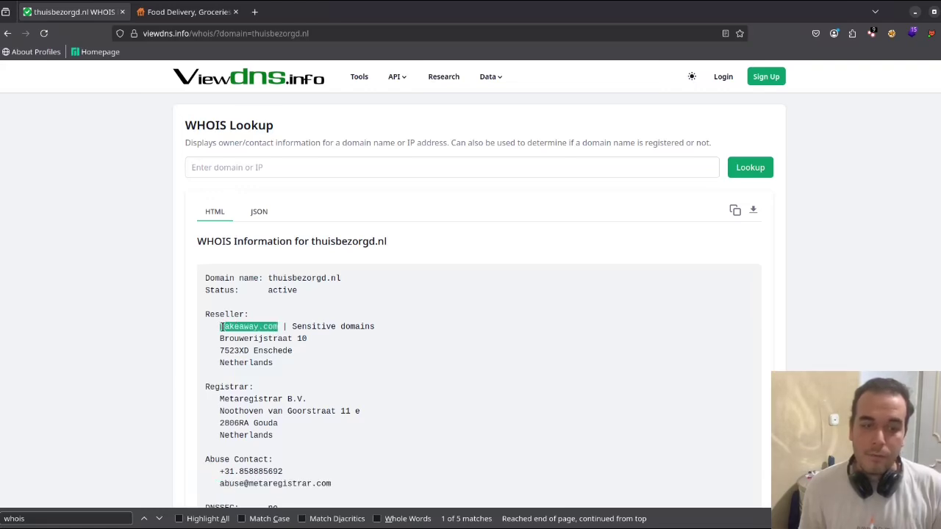
# Step: Paste Takeaway.com into ViewDNS.info and run its WHOIS lookup
pyautogui.click(270, 163)
pyautogui.hotkey('ctrl', 'v')
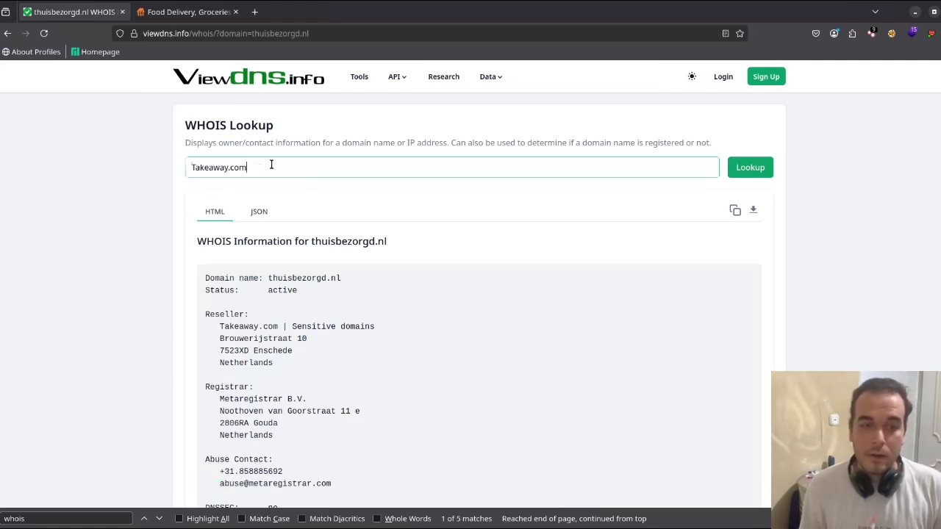
pyautogui.click(750, 169)
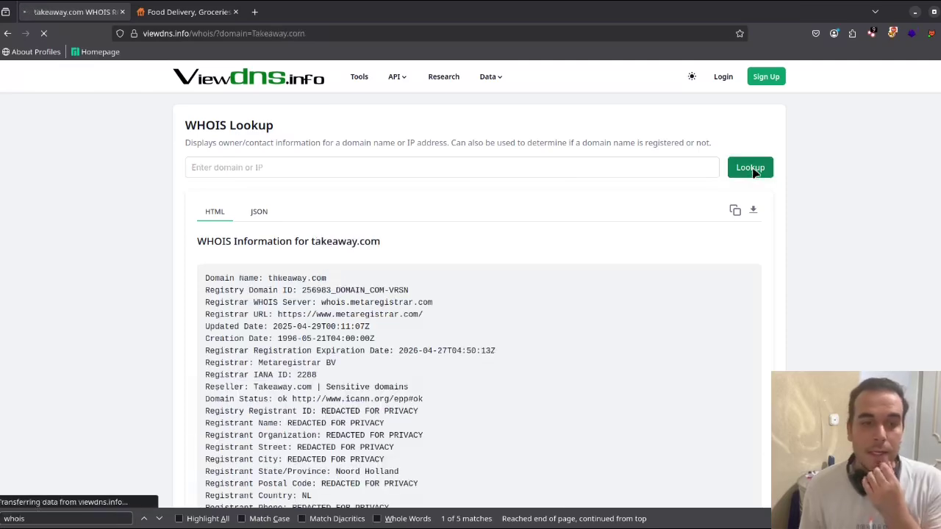
# Step: Highlight the REDACTED FOR PRIVACY Registrant Name and Organization values in the WHOIS record
pyautogui.scroll(-3, 318, 338)
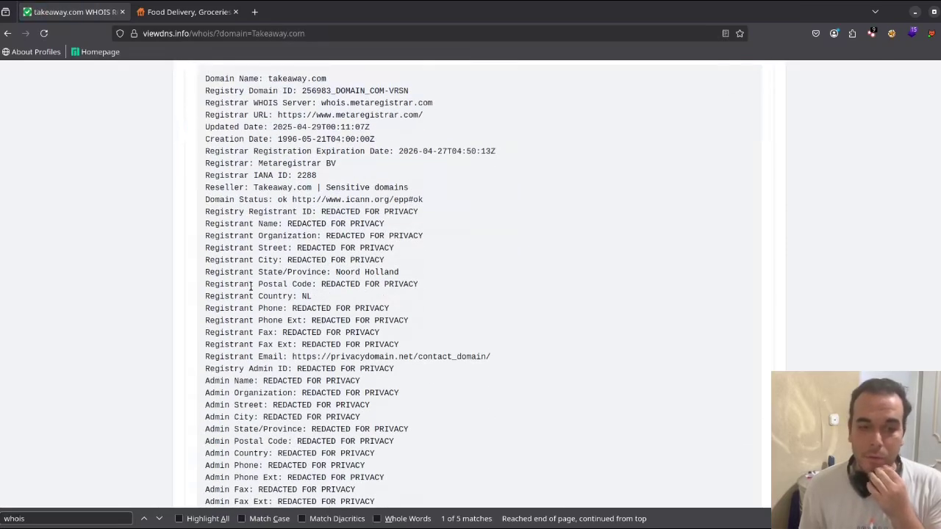
pyautogui.moveTo(288, 223); pyautogui.dragTo(380, 223)
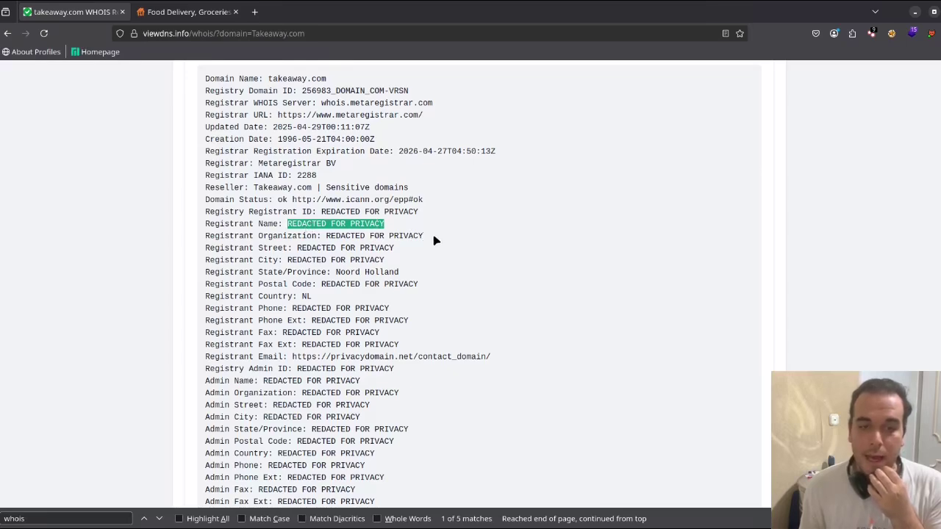
pyautogui.moveTo(433, 239); pyautogui.dragTo(331, 232)
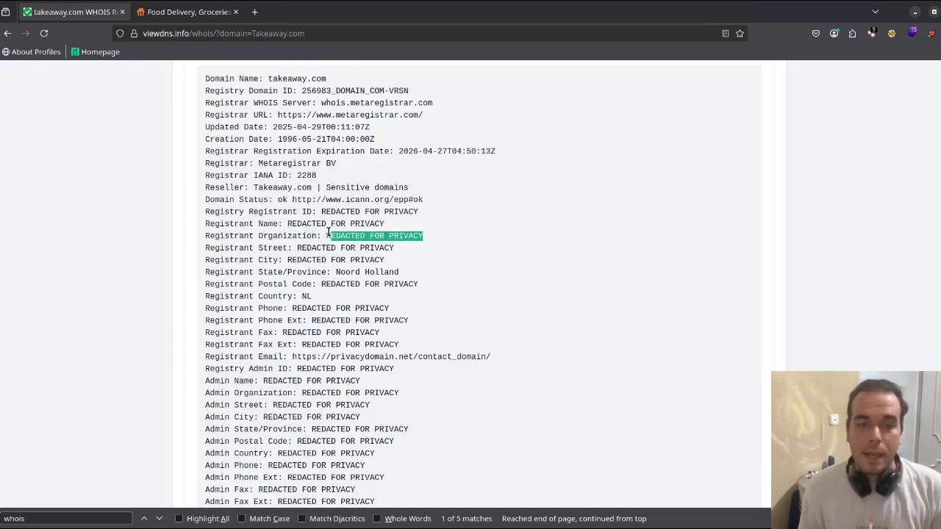
pyautogui.scroll(3, 331, 236)
# Step: From ViewDNS.info's tools list, run a reverse WHOIS lookup for the company name Takeaway
pyautogui.click(359, 78)
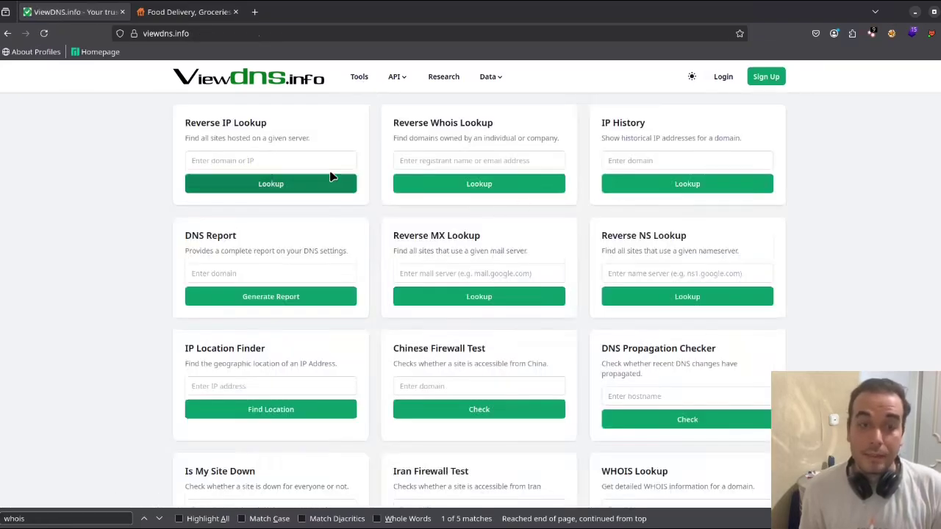
pyautogui.click(267, 158)
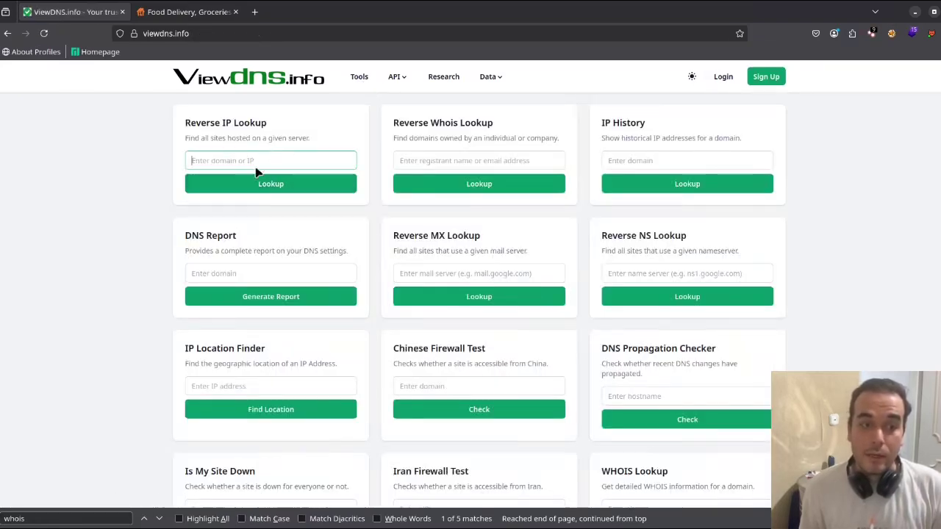
pyautogui.scroll(-1, 269, 163)
pyautogui.scroll(1, 279, 177)
pyautogui.click(483, 160)
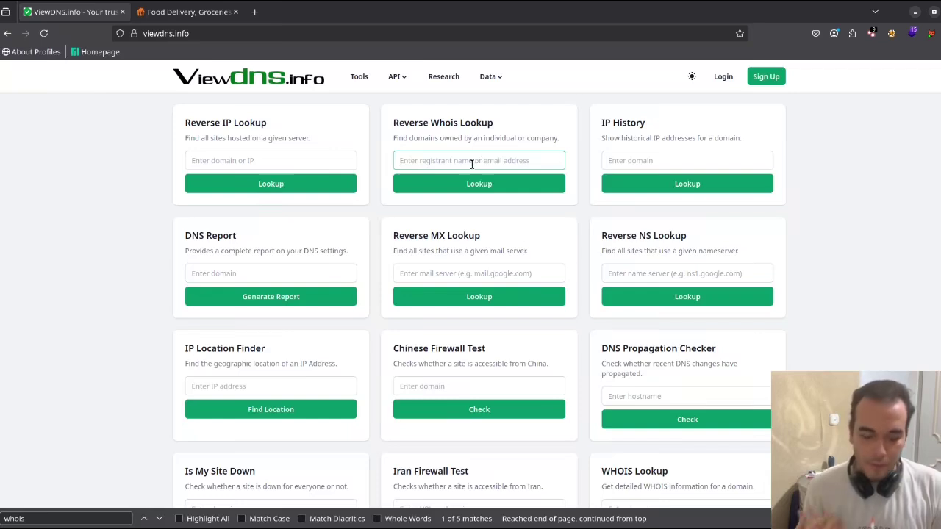
pyautogui.write('Take')
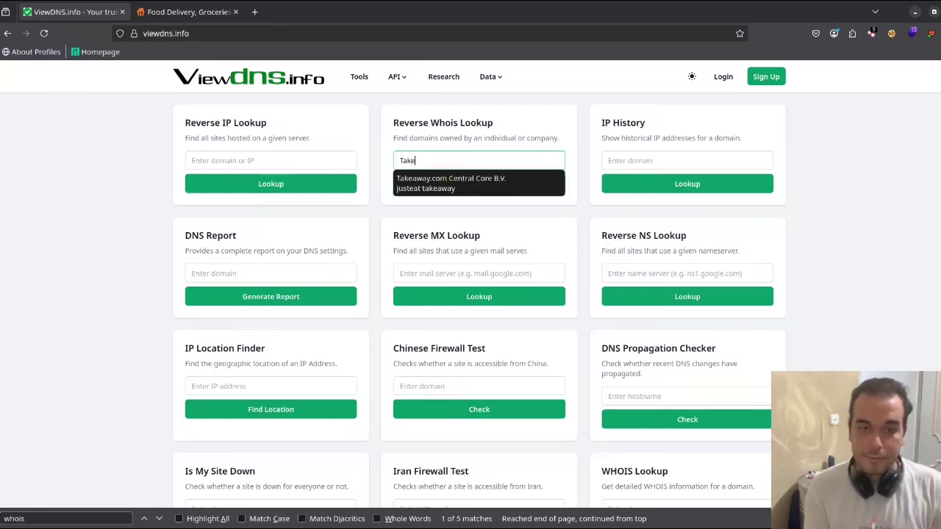
pyautogui.write('way')
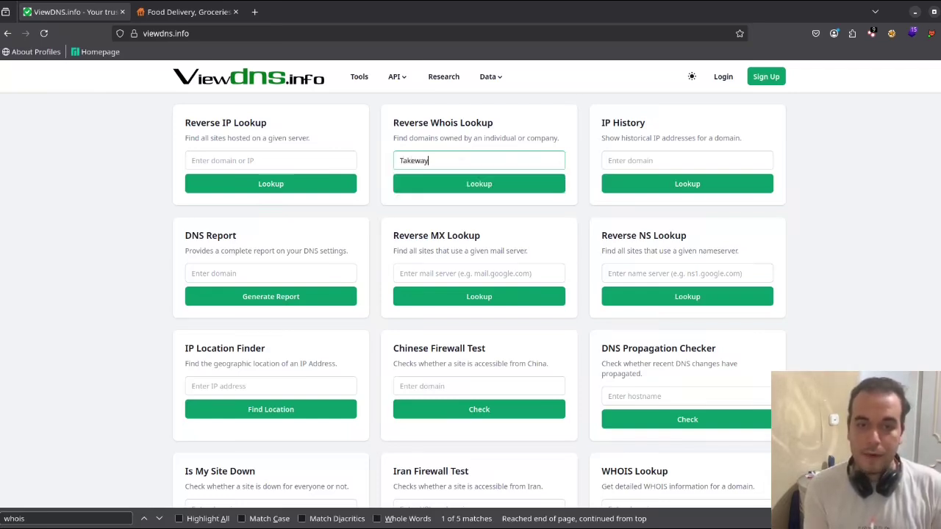
pyautogui.press('BackSpace')
pyautogui.press('BackSpace')
pyautogui.press('BackSpace')
pyautogui.write('away')
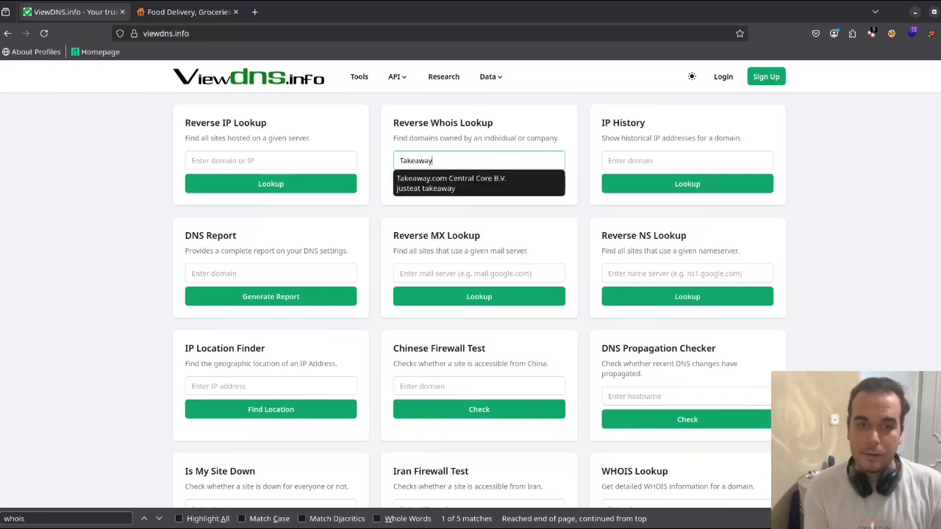
pyautogui.press('Return')
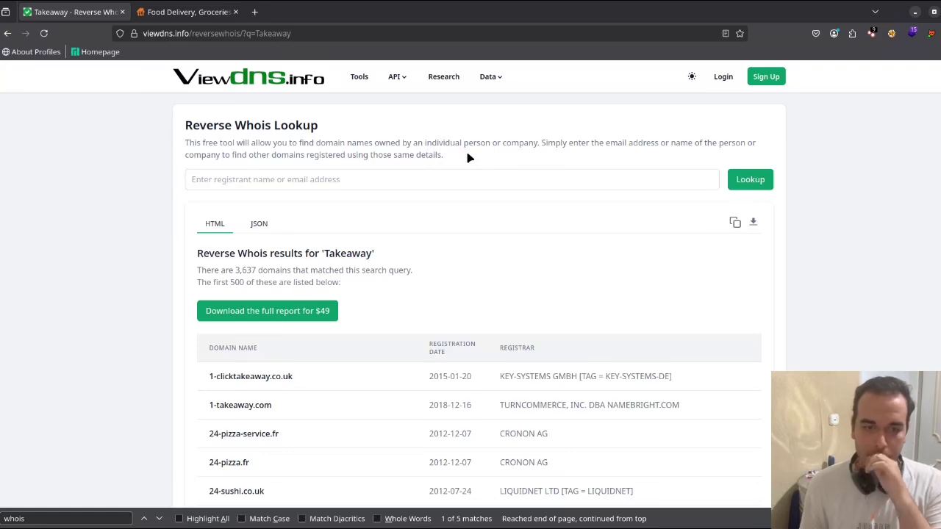
# Step: Review the 3,637 matching domains, then minimize the browser to reveal the Day_32 note
pyautogui.scroll(-3, 390, 189)
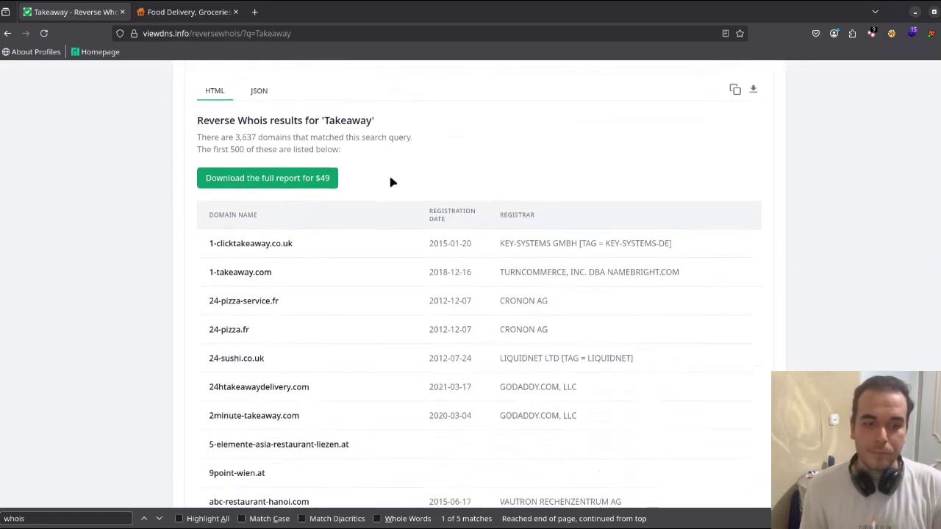
pyautogui.scroll(3, 353, 190)
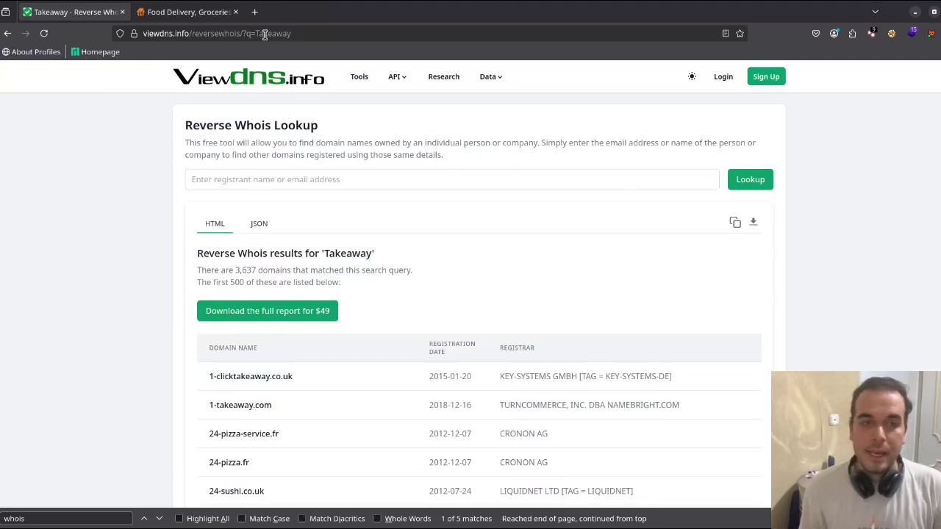
pyautogui.scroll(-10, 349, 169)
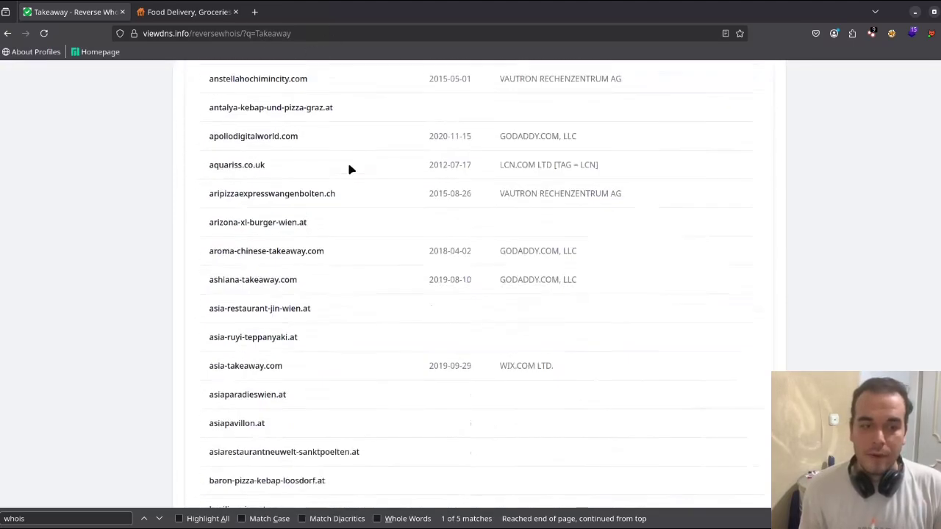
pyautogui.scroll(-20, 349, 169)
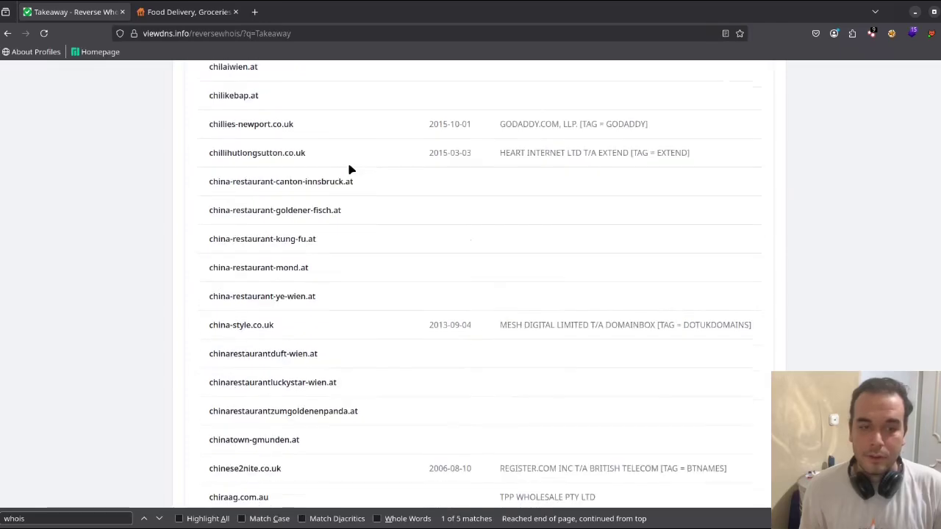
pyautogui.scroll(-10, 348, 170)
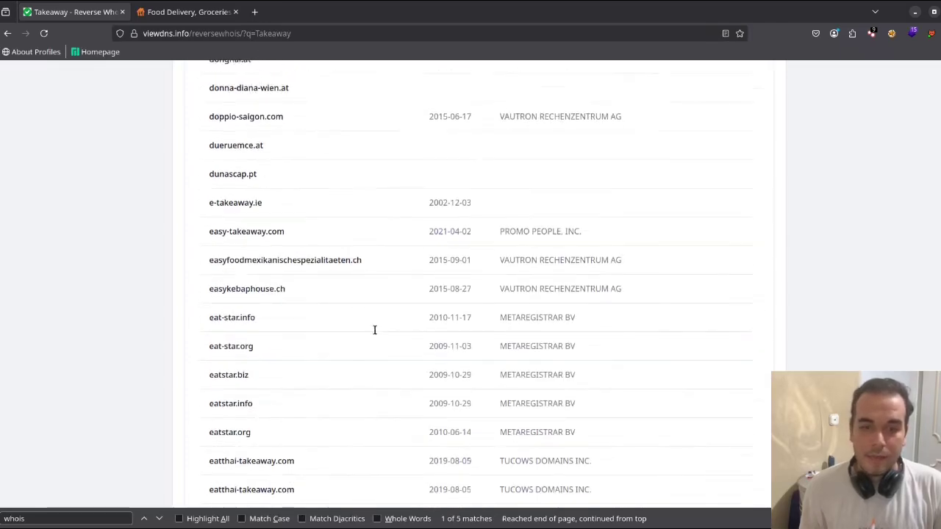
pyautogui.scroll(10, 242, 318)
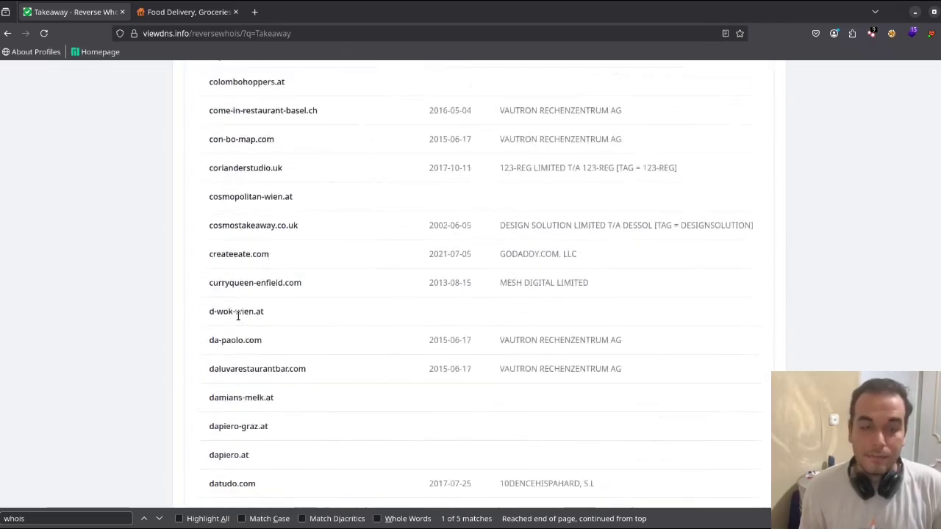
pyautogui.scroll(20, 237, 315)
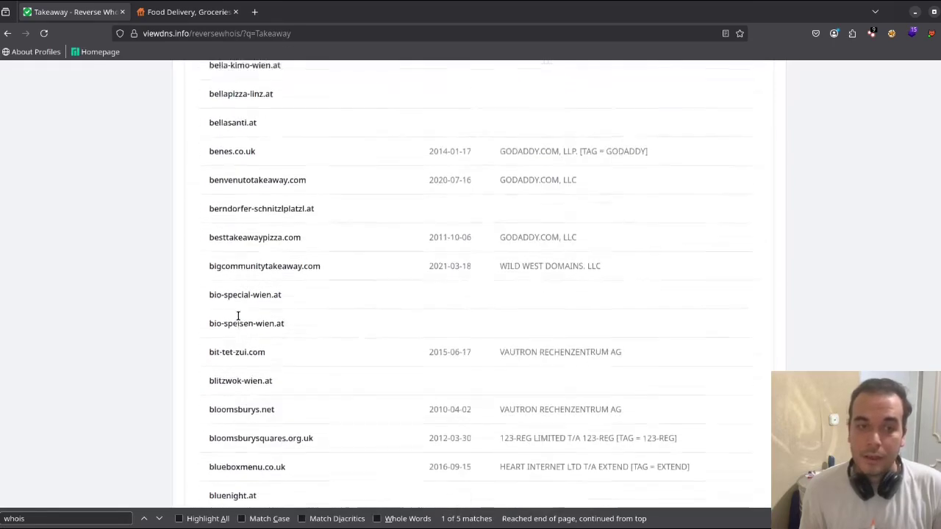
pyautogui.scroll(15, 237, 316)
pyautogui.scroll(-5, 301, 272)
pyautogui.scroll(2, 298, 271)
pyautogui.moveTo(208, 177); pyautogui.dragTo(299, 179)
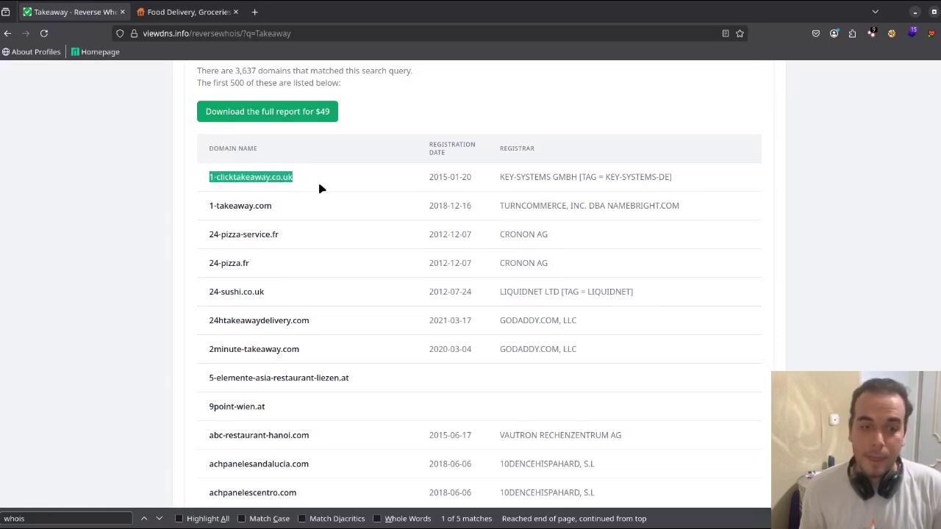
pyautogui.scroll(-15, 321, 189)
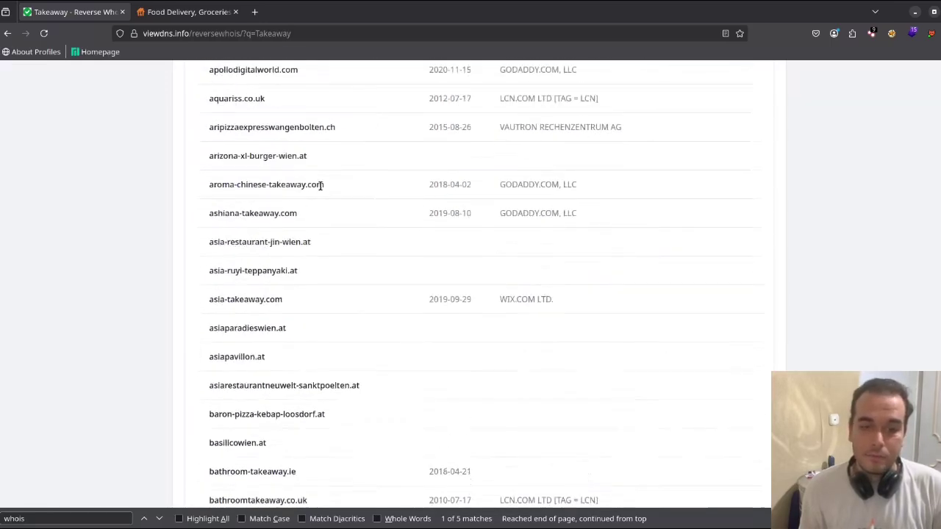
pyautogui.click(915, 14)
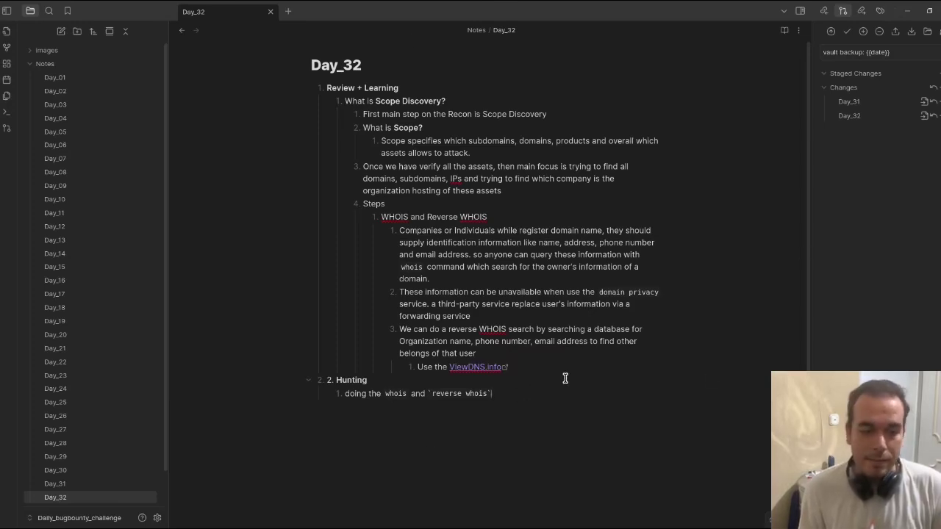
pyautogui.scroll(-1, 77, 377)
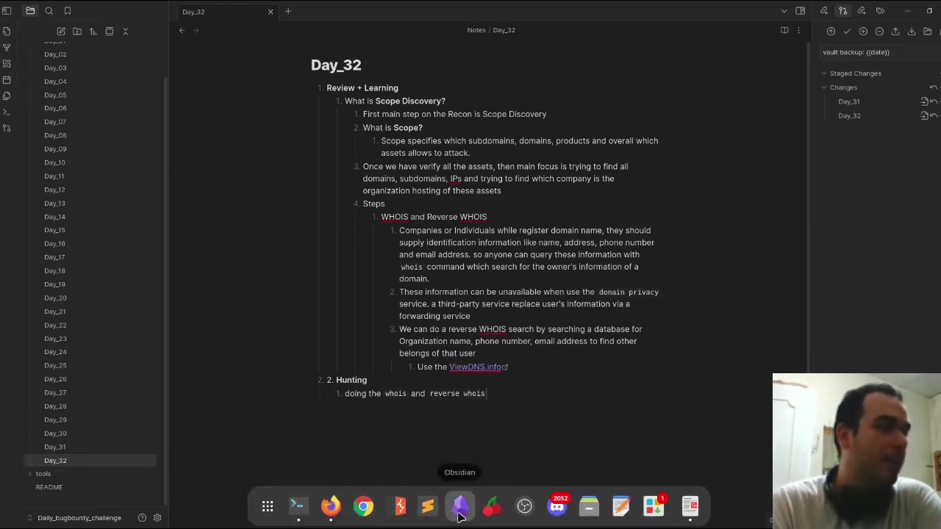
# Step: Bring up the web-app-methodology vault and select its Dorking items 3 to 5
pyautogui.click(471, 443)
pyautogui.click(460, 505)
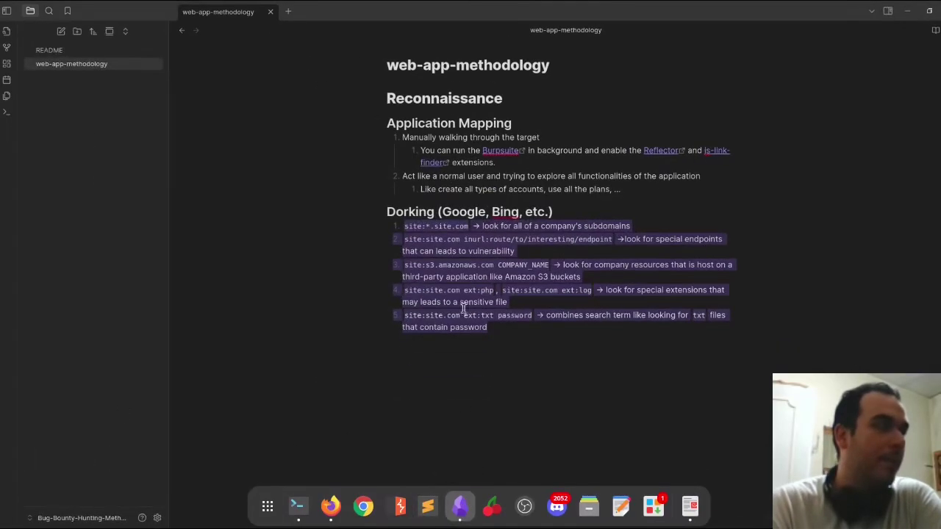
pyautogui.moveTo(487, 329); pyautogui.dragTo(405, 341)
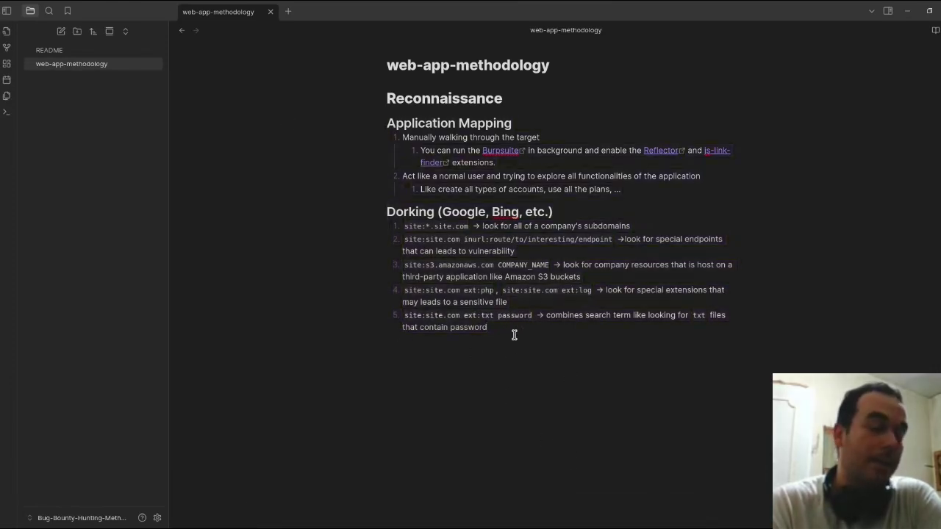
pyautogui.moveTo(494, 332); pyautogui.dragTo(405, 263)
# Step: Compare with Day_32's Scope-to-ViewDNS text, then return to the methodology vault
pyautogui.moveTo(436, 522)
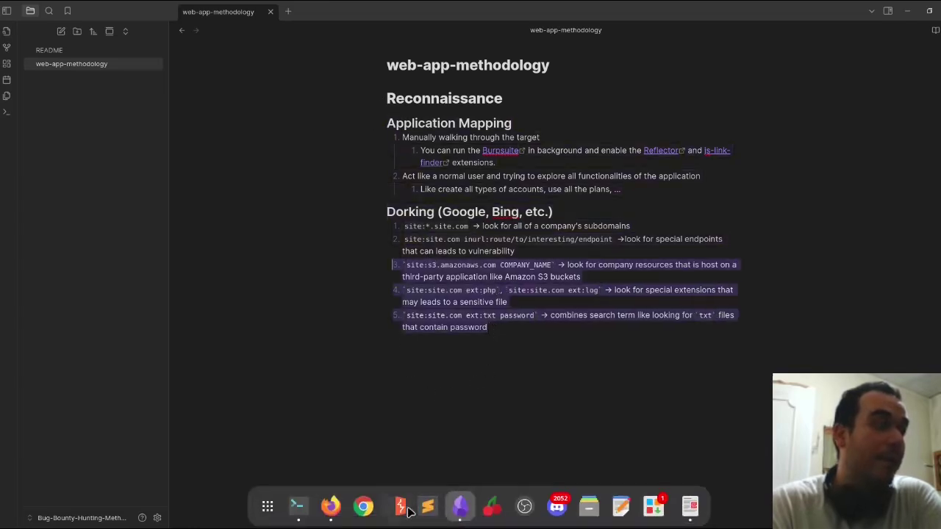
pyautogui.click(460, 506)
pyautogui.moveTo(519, 374); pyautogui.dragTo(275, 145)
pyautogui.click(458, 515)
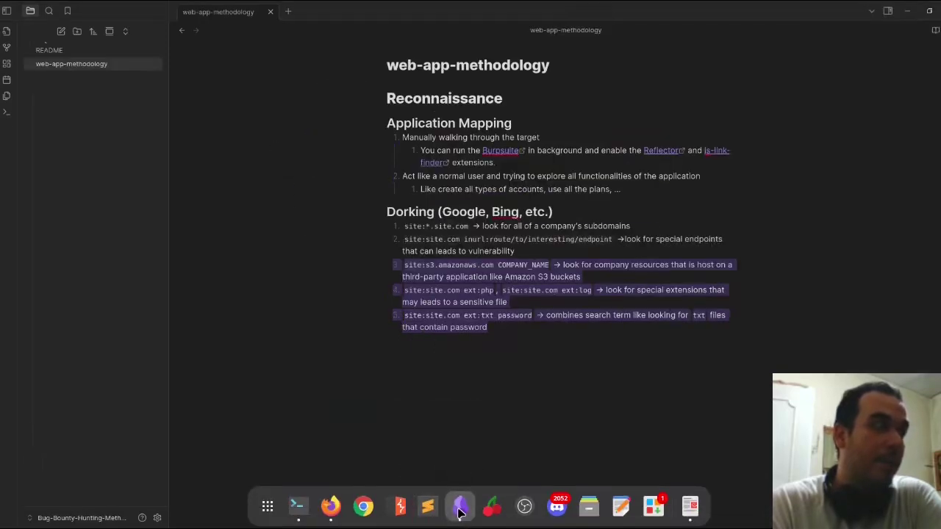